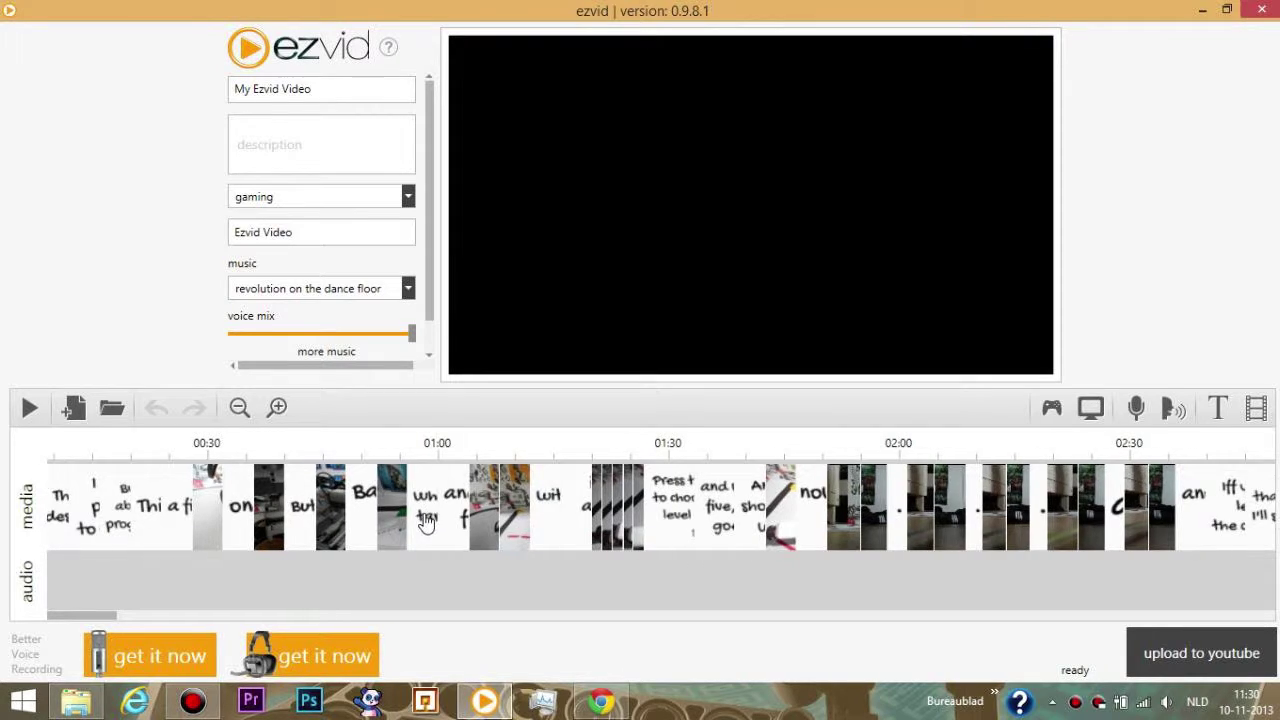
Look through the screen capture and advanced capture options, then close them without recording.
{"action": "scroll", "coordinate": [240, 520], "scroll_direction": "up", "scroll_amount": 3}
{"action": "scroll", "coordinate": [480, 518], "scroll_direction": "down", "scroll_amount": 1}
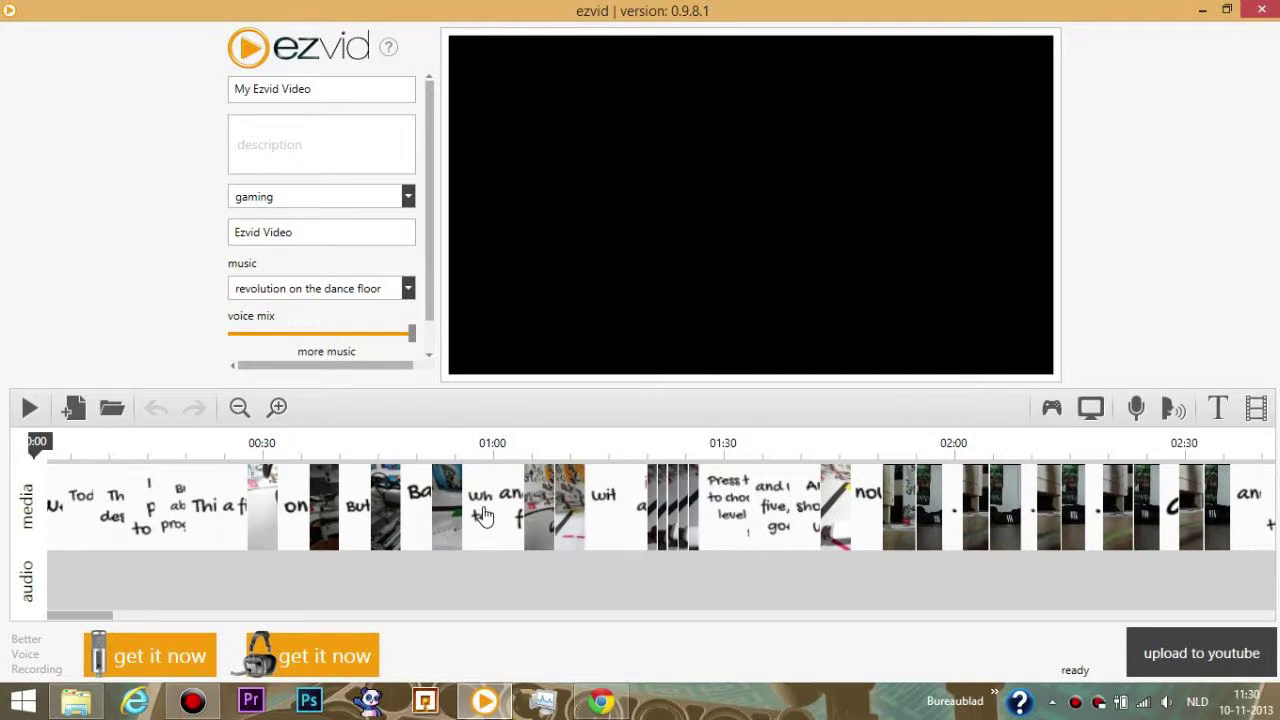
{"action": "scroll", "coordinate": [492, 514], "scroll_direction": "up", "scroll_amount": 1}
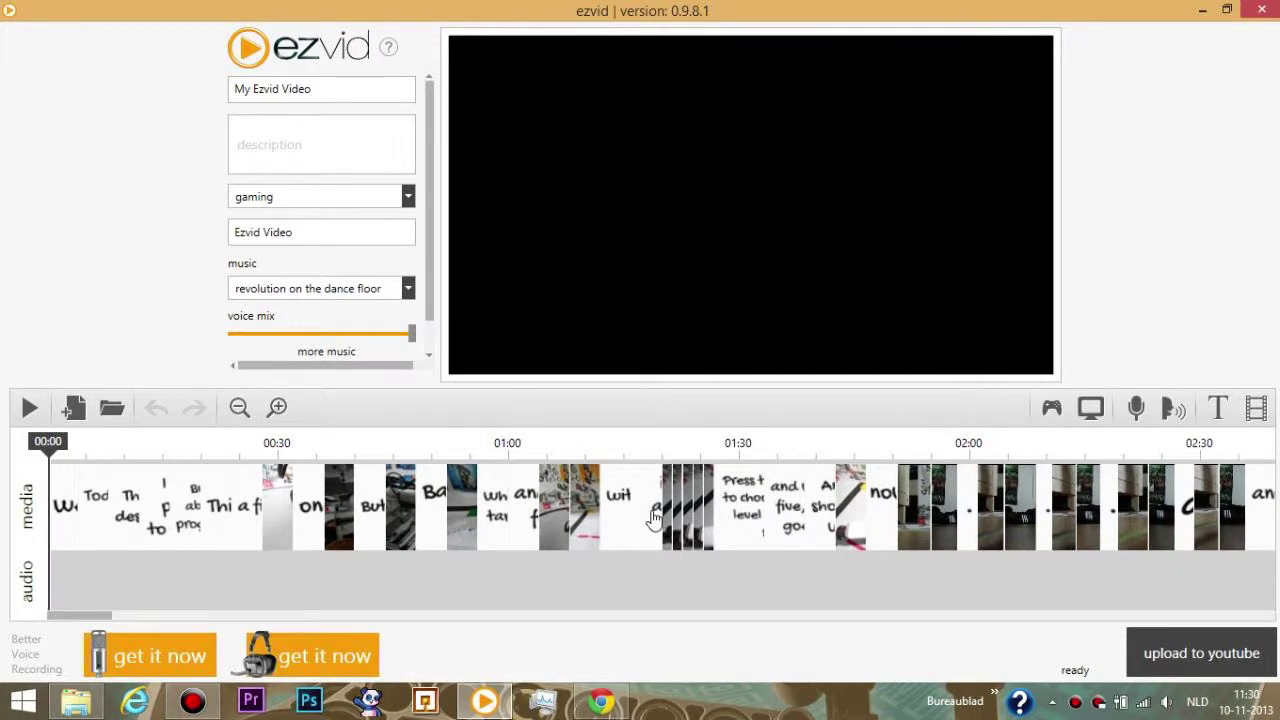
{"action": "left_click", "coordinate": [1089, 410]}
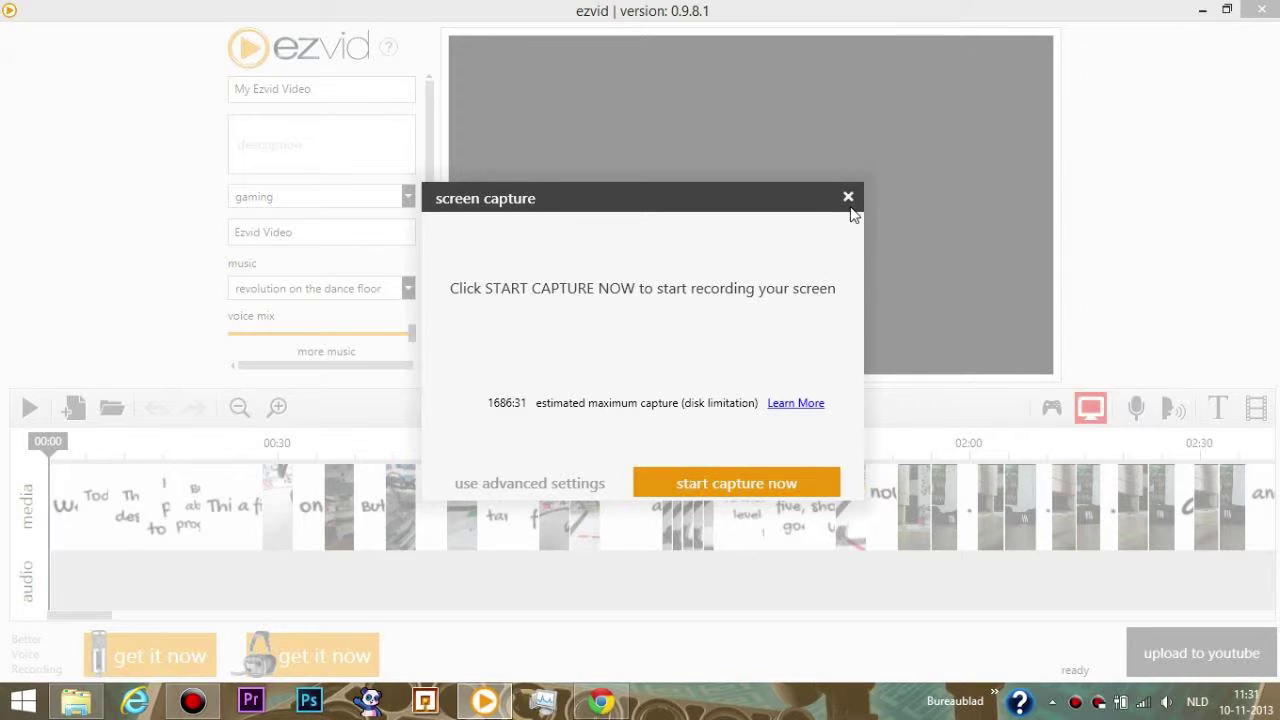
{"action": "left_click", "coordinate": [540, 487]}
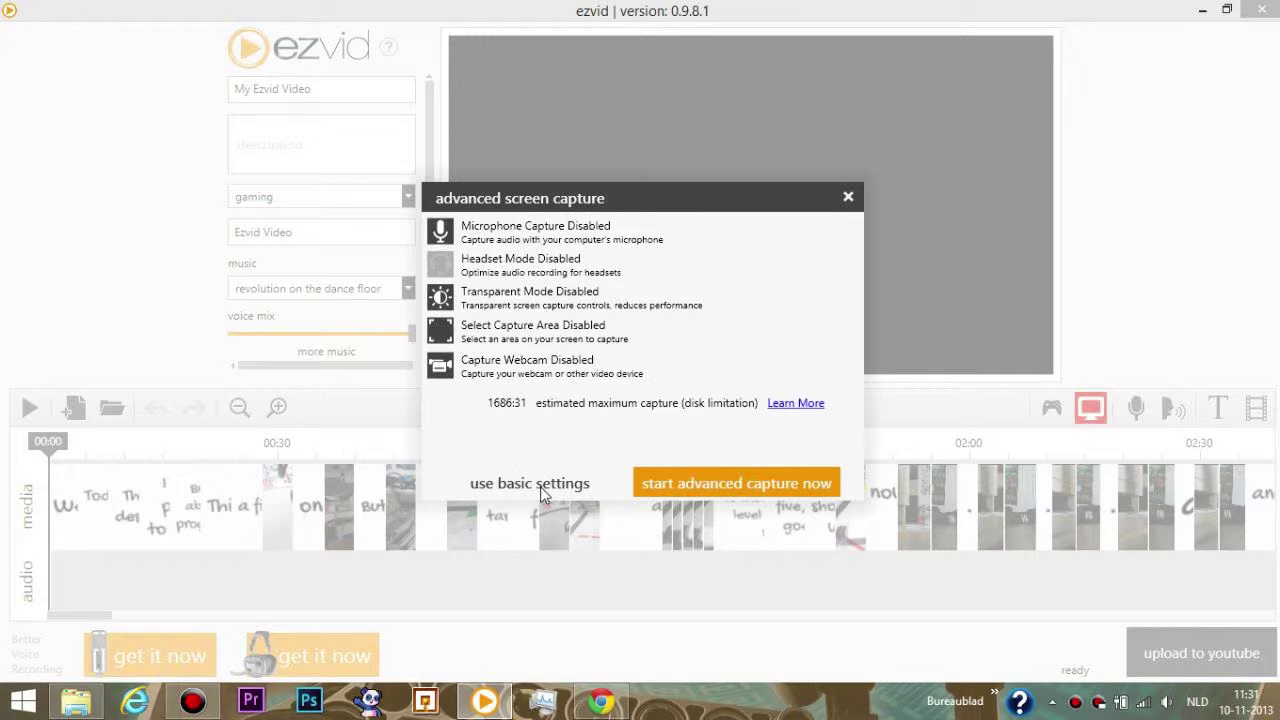
{"action": "left_click", "coordinate": [847, 199]}
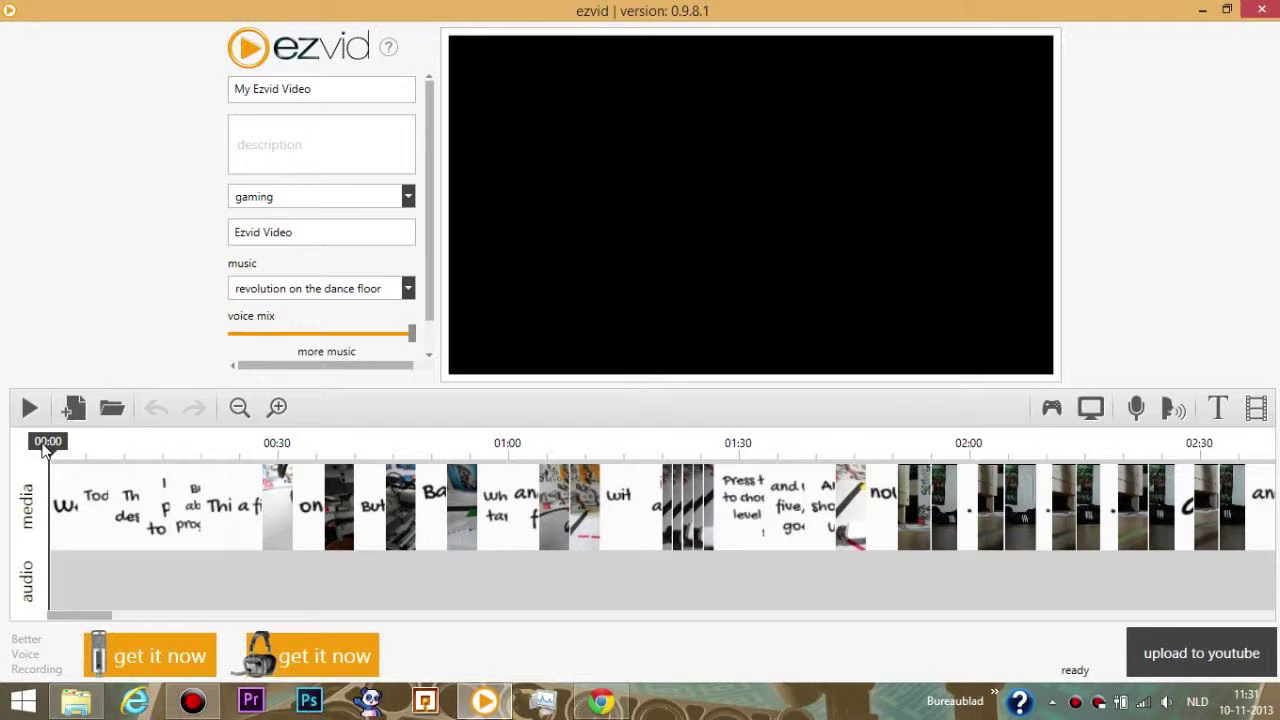
Scrub the preview to the opening 'Welcome guys' title card and check the background music tracks.
{"action": "mouse_move", "coordinate": [45, 450]}
{"action": "left_mouse_down"}
{"action": "mouse_move", "coordinate": [86, 452]}
{"action": "mouse_move", "coordinate": [42, 458]}
{"action": "left_mouse_up"}
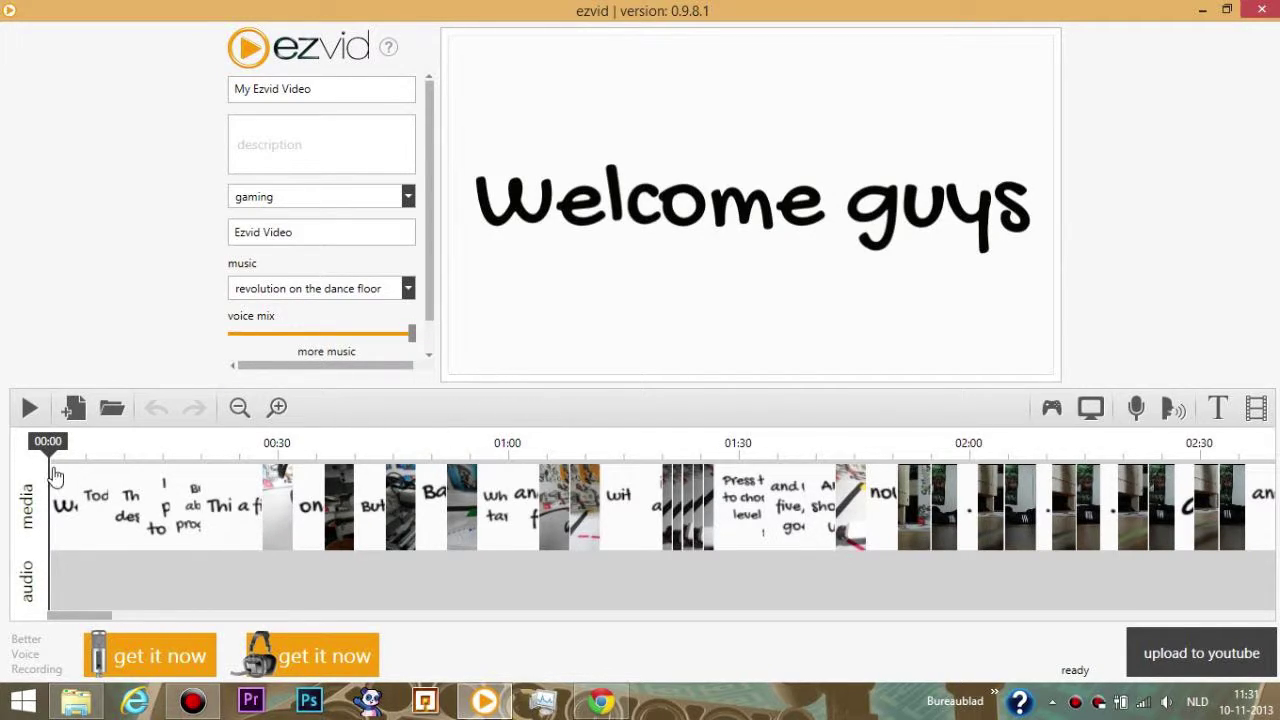
{"action": "mouse_move", "coordinate": [50, 448]}
{"action": "left_mouse_down"}
{"action": "mouse_move", "coordinate": [213, 455]}
{"action": "mouse_move", "coordinate": [1069, 397]}
{"action": "mouse_move", "coordinate": [940, 432]}
{"action": "mouse_move", "coordinate": [42, 472]}
{"action": "left_mouse_up"}
{"action": "scroll", "coordinate": [868, 470], "scroll_direction": "down", "scroll_amount": 3}
{"action": "scroll", "coordinate": [880, 470], "scroll_direction": "down", "scroll_amount": 1}
{"action": "scroll", "coordinate": [940, 468], "scroll_direction": "up", "scroll_amount": 4}
{"action": "left_click", "coordinate": [408, 288]}
{"action": "left_click", "coordinate": [338, 111]}
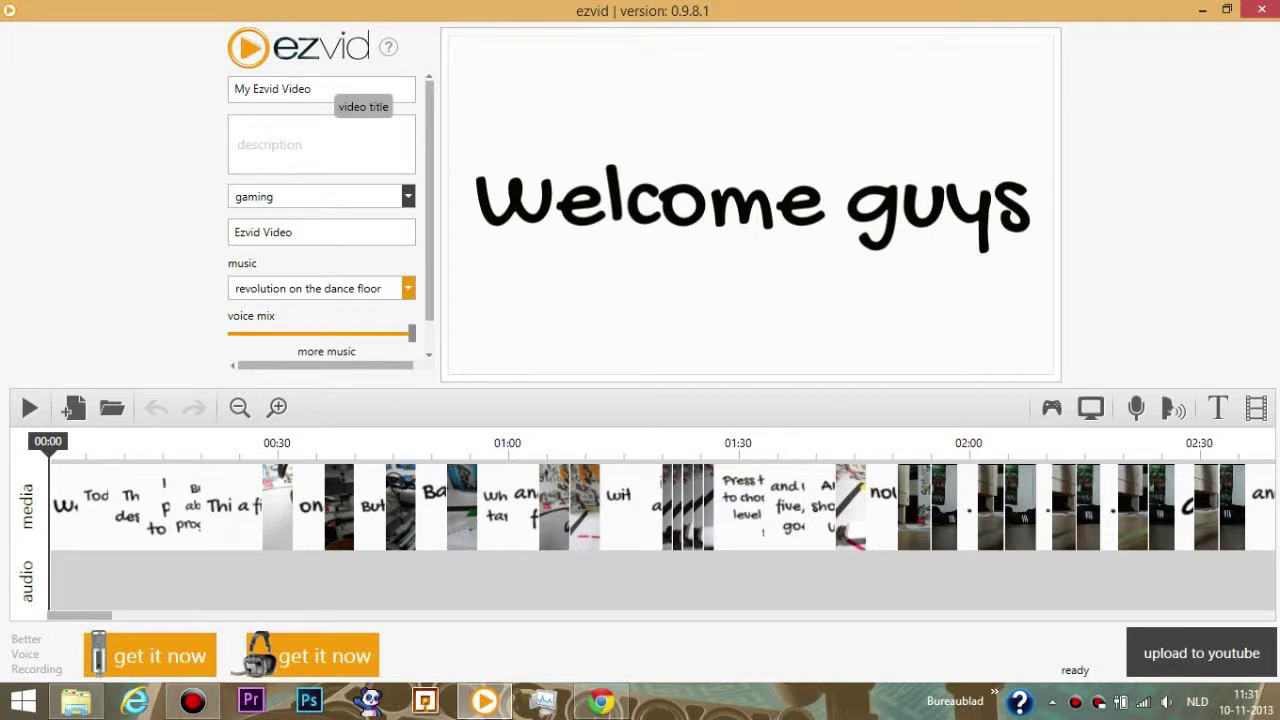
{"action": "left_click", "coordinate": [234, 145]}
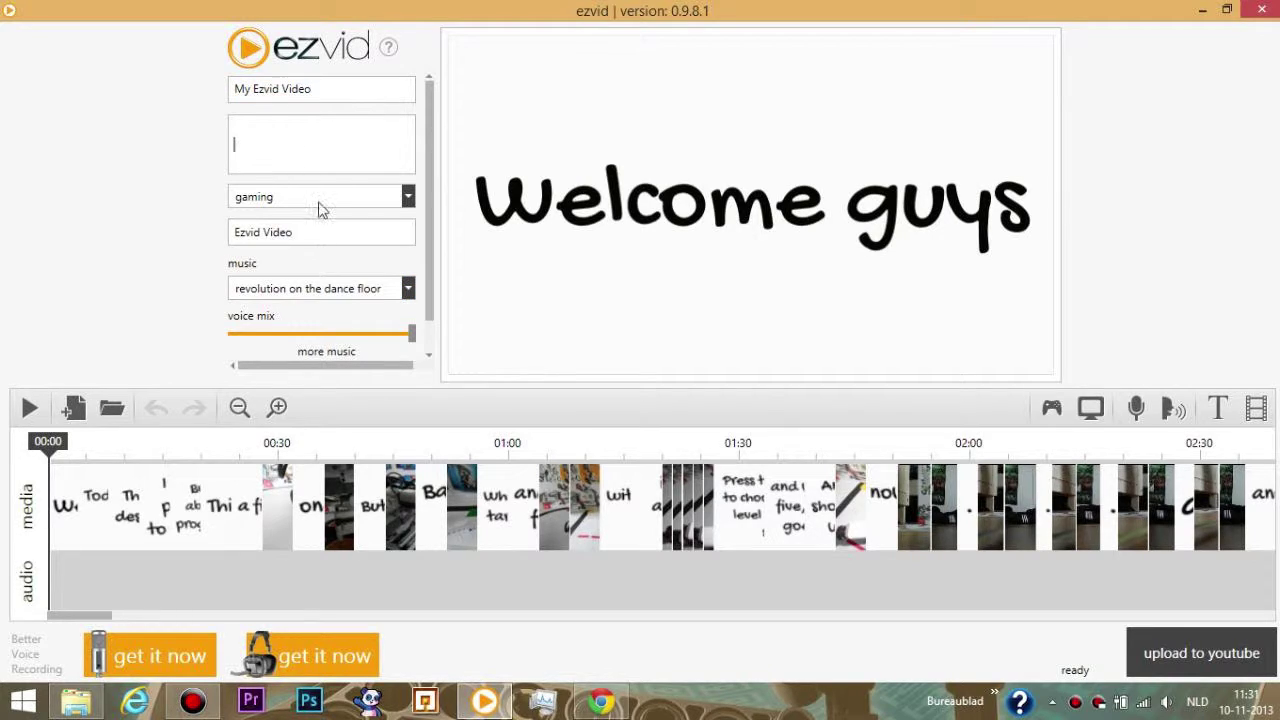
{"action": "left_click", "coordinate": [370, 199]}
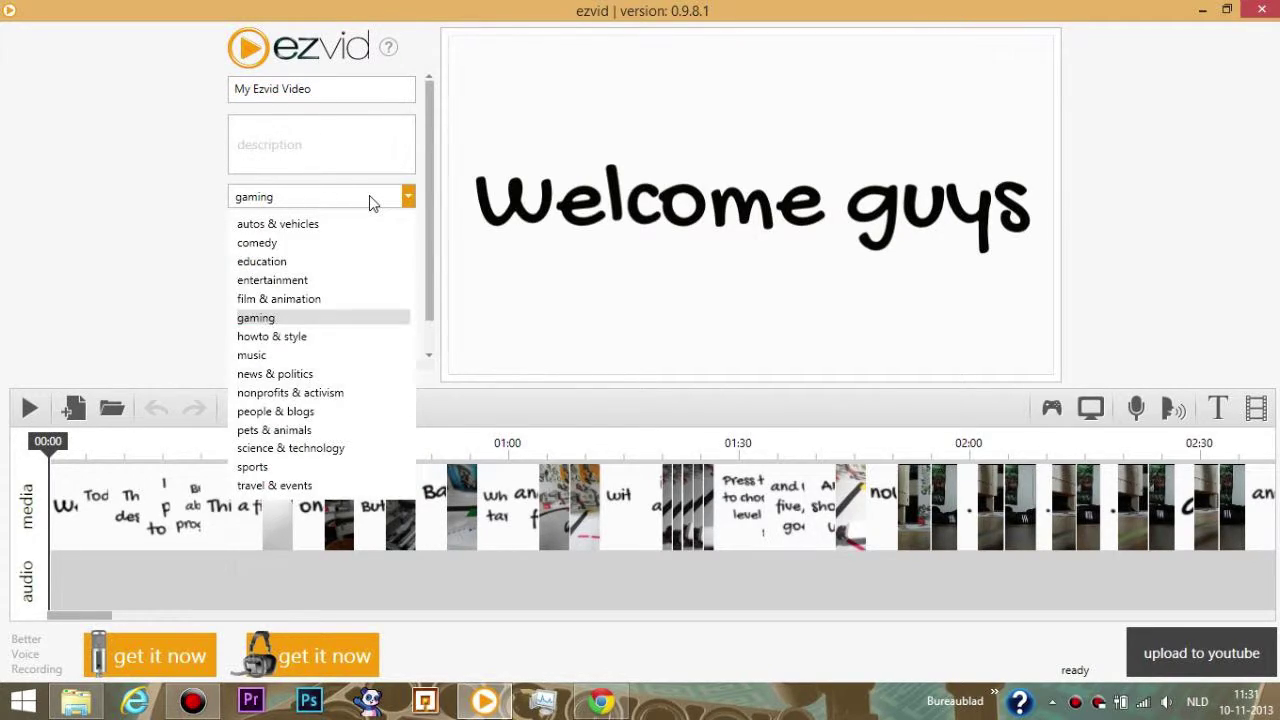
{"action": "left_click", "coordinate": [370, 200]}
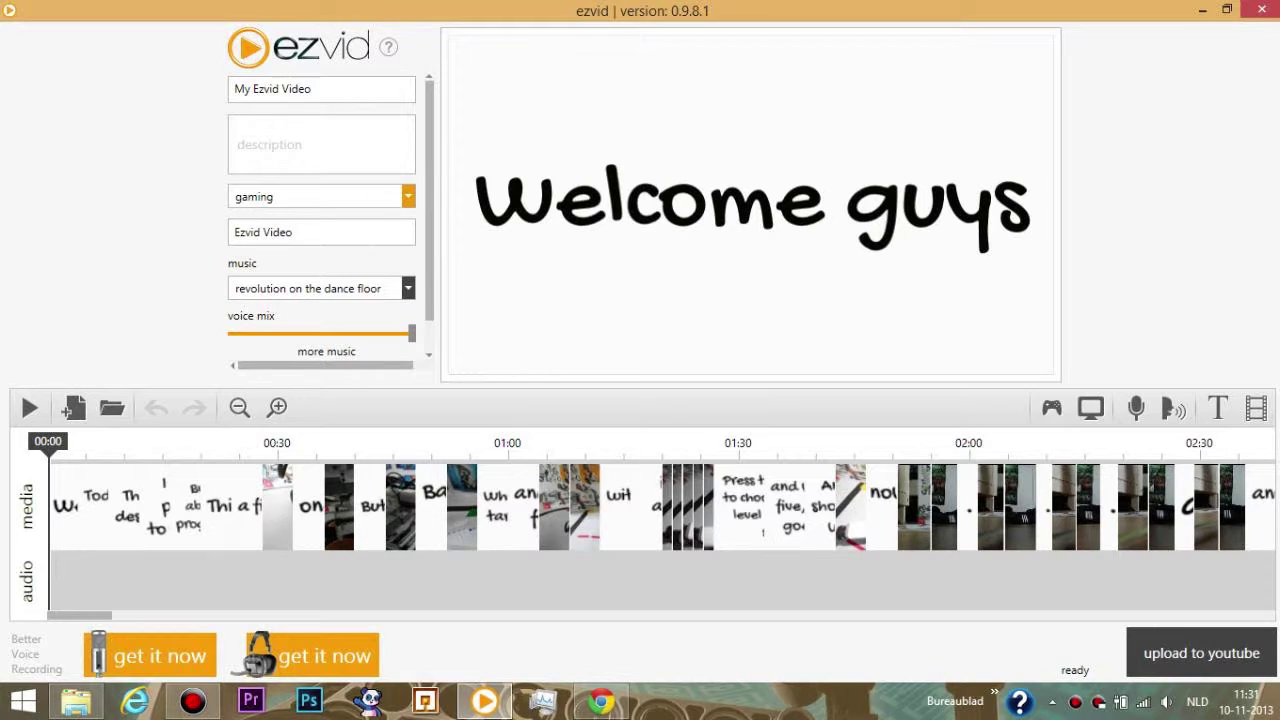
{"action": "left_click", "coordinate": [300, 232]}
{"action": "scroll", "coordinate": [365, 240], "scroll_direction": "down", "scroll_amount": 1}
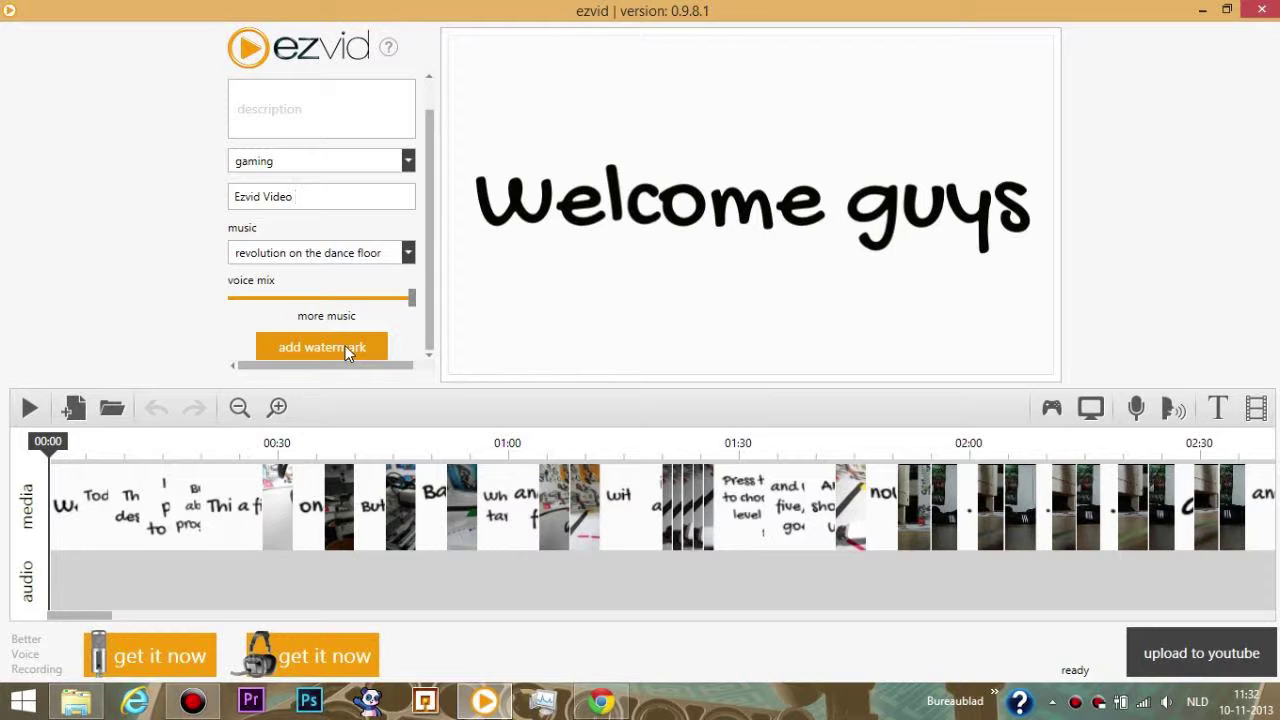
{"action": "scroll", "coordinate": [350, 352], "scroll_direction": "up", "scroll_amount": 1}
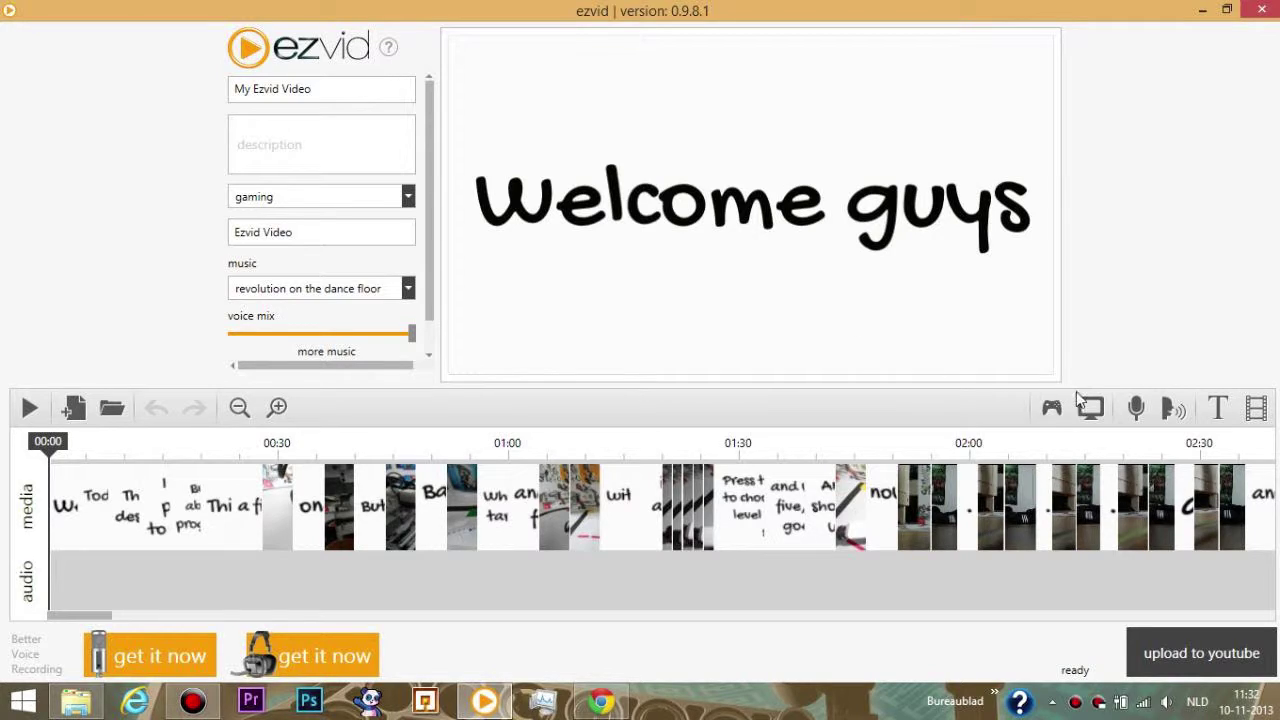
{"action": "left_click", "coordinate": [1216, 407]}
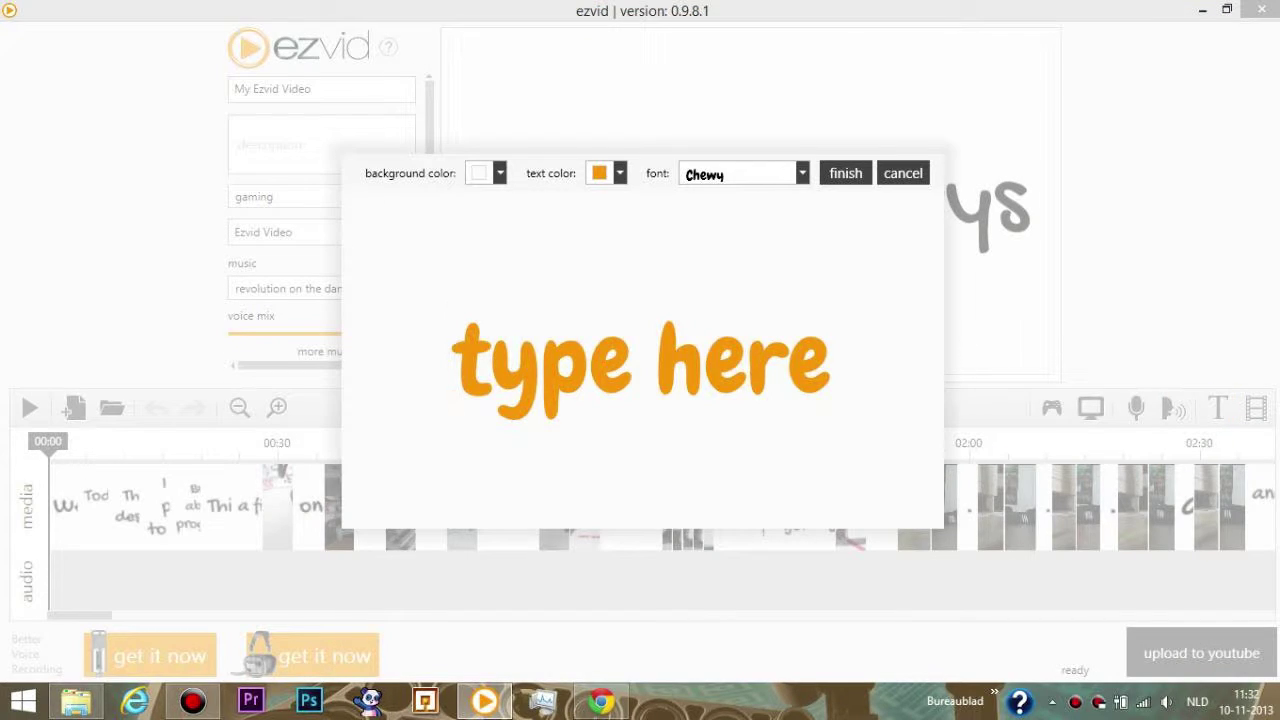
{"action": "key", "text": "ctrl+a"}
{"action": "left_click", "coordinate": [619, 176]}
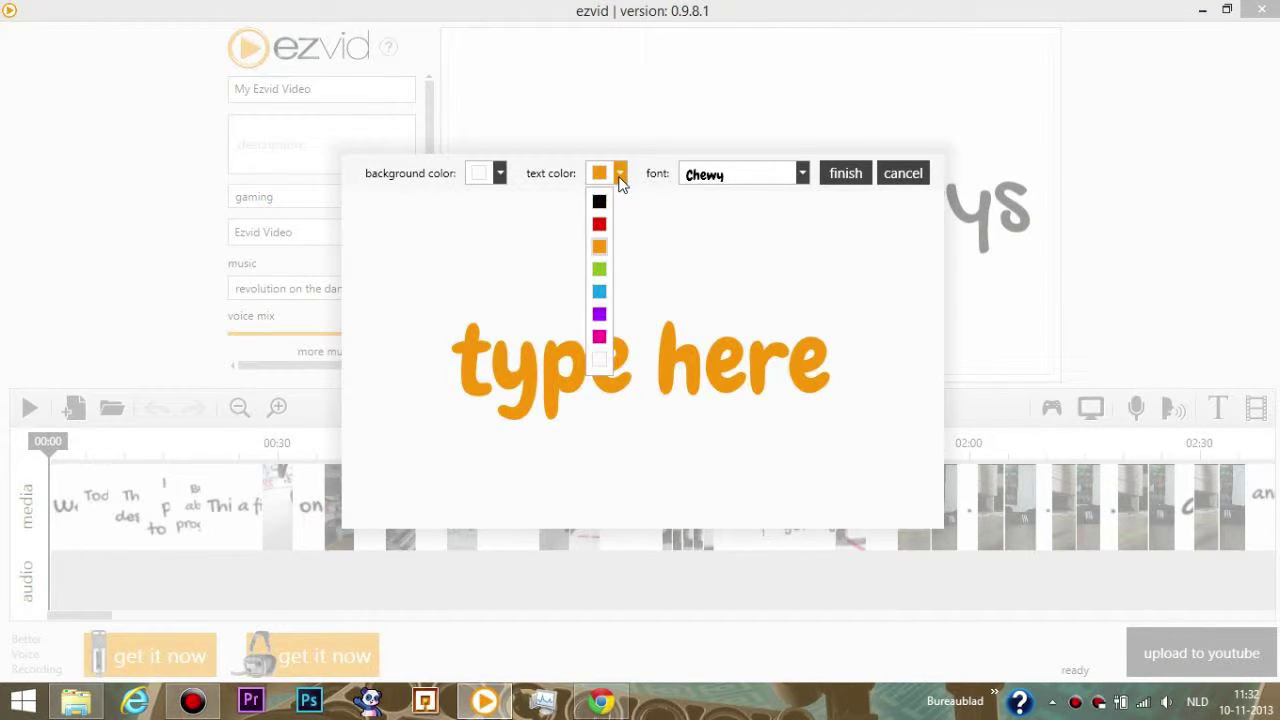
{"action": "left_click", "coordinate": [619, 176]}
{"action": "left_click", "coordinate": [500, 176]}
{"action": "left_click", "coordinate": [500, 178]}
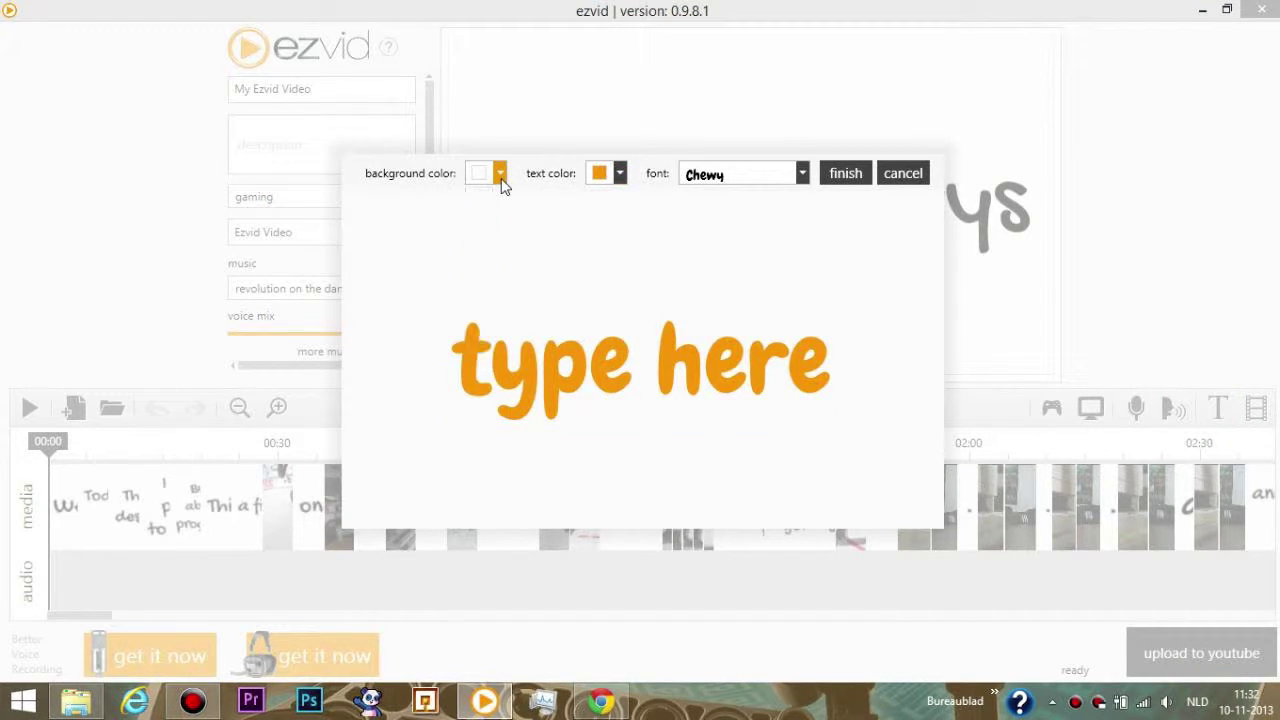
{"action": "left_click", "coordinate": [800, 176]}
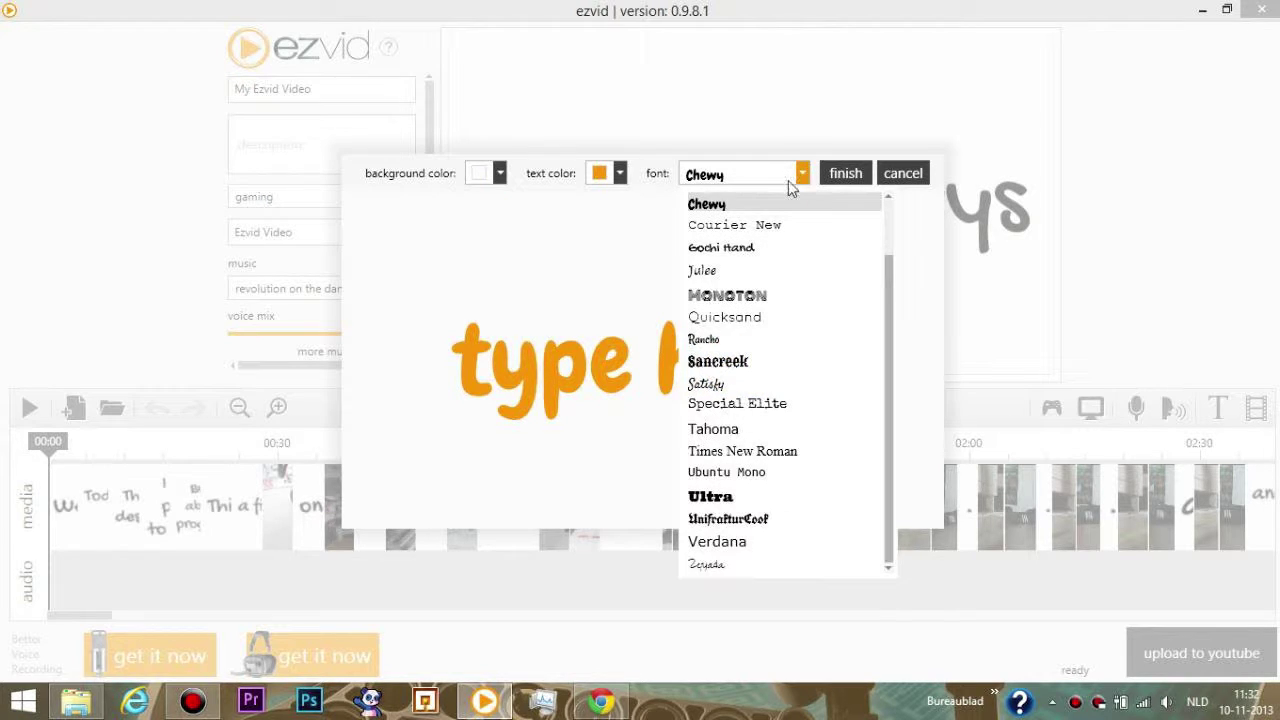
{"action": "left_click", "coordinate": [706, 204]}
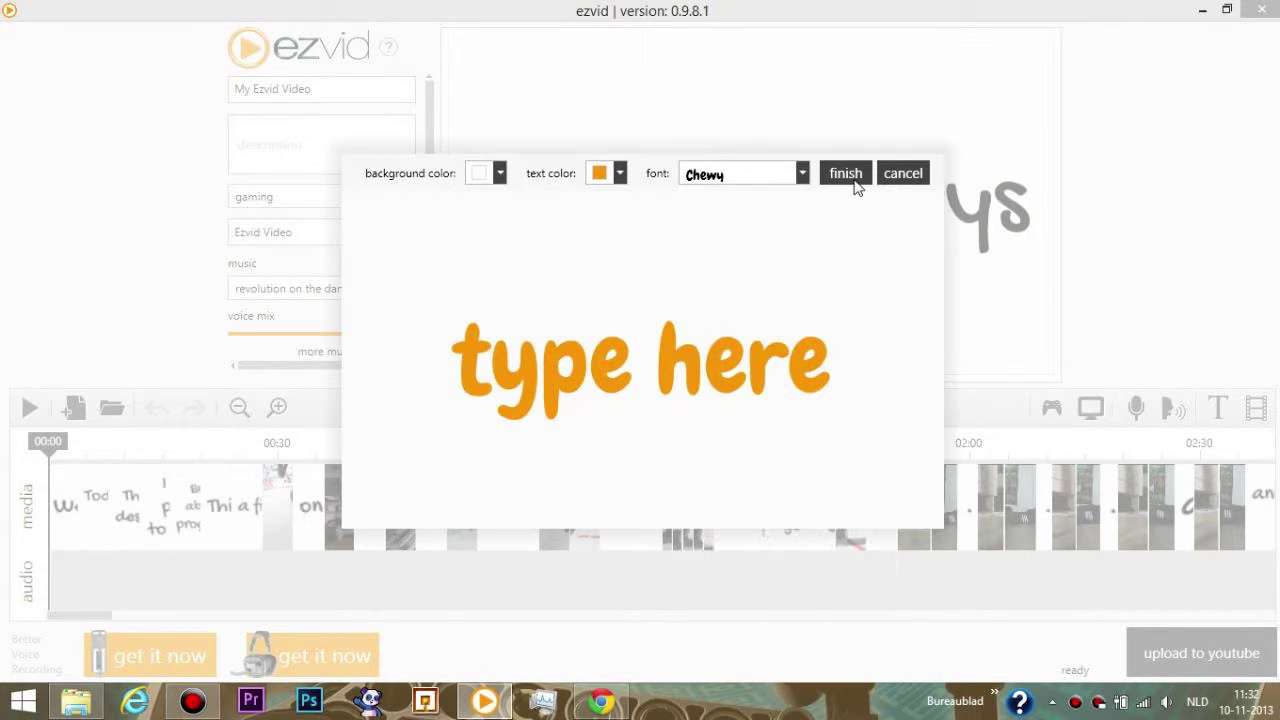
{"action": "left_click", "coordinate": [903, 173]}
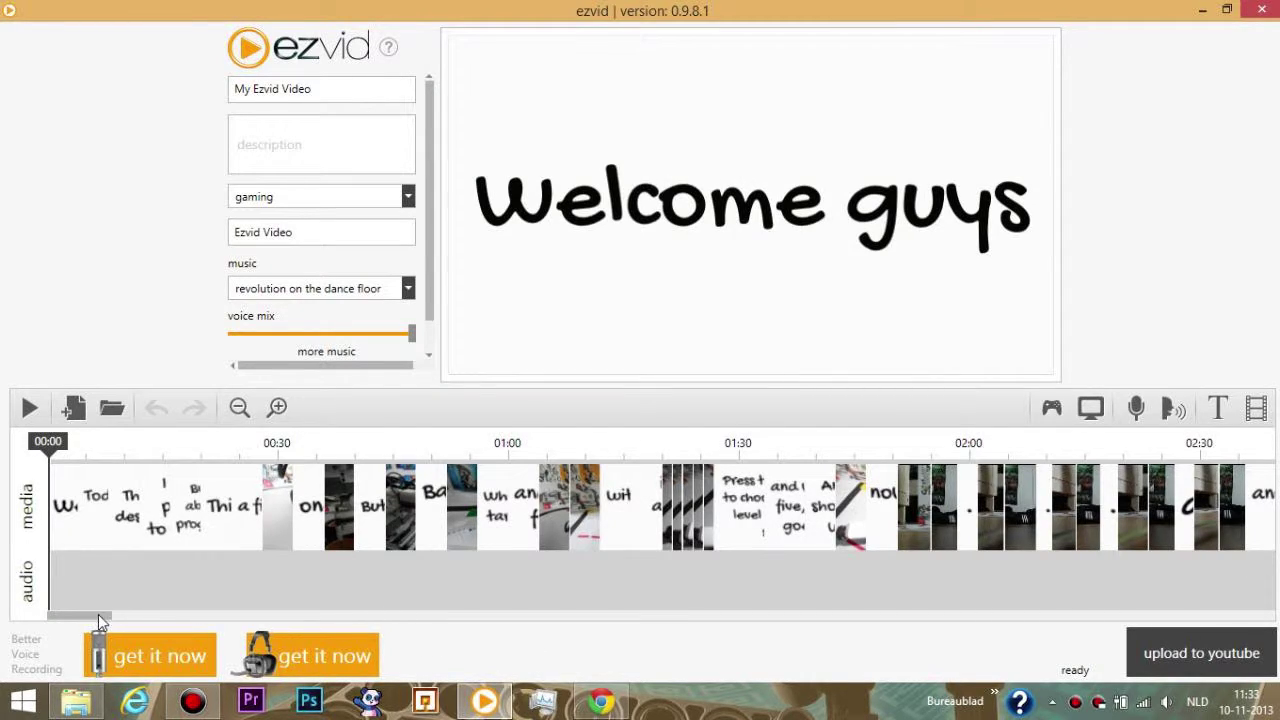
{"action": "left_click_drag", "start_coordinate": [98, 614], "coordinate": [1272, 628]}
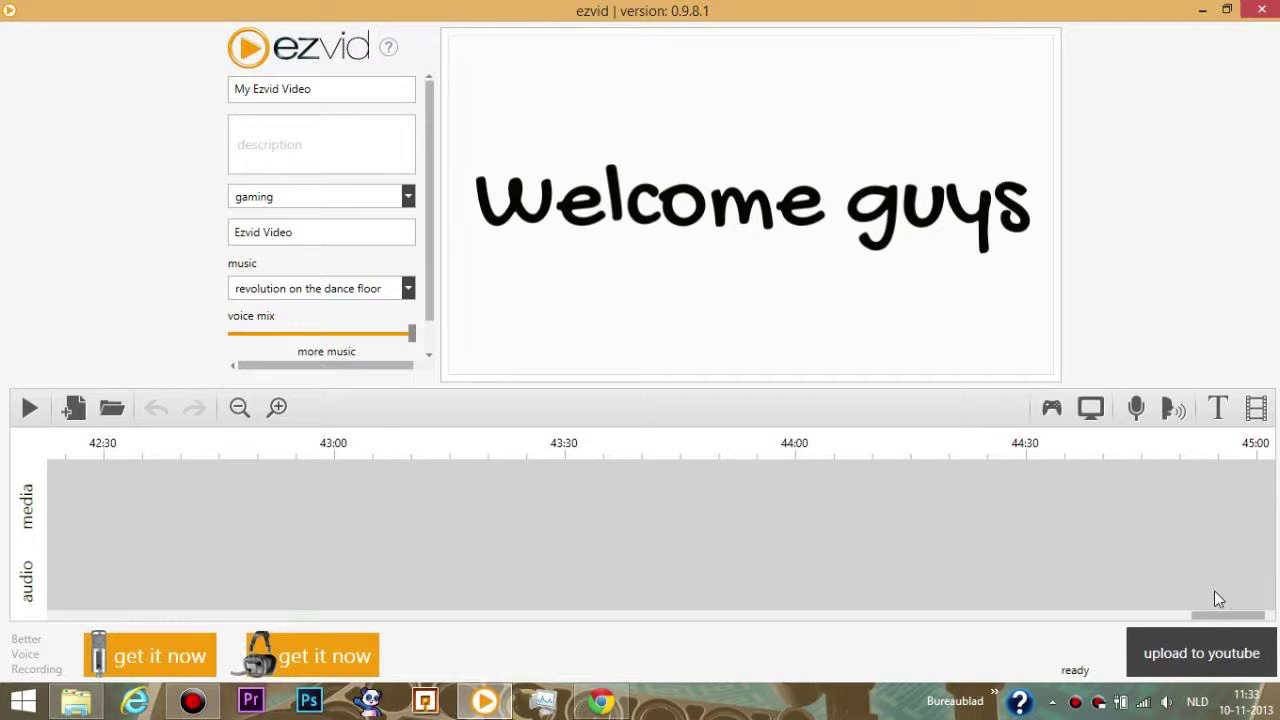
{"action": "left_click_drag", "start_coordinate": [1245, 622], "coordinate": [8, 627]}
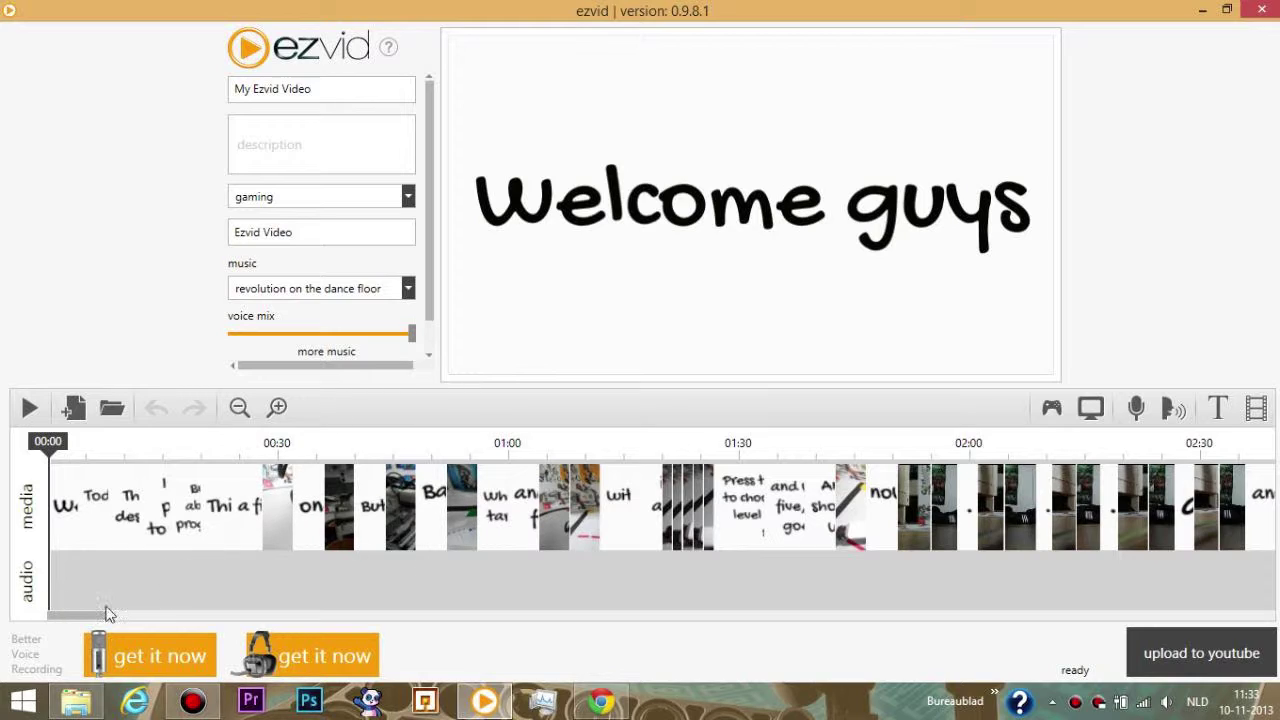
{"action": "left_click_drag", "start_coordinate": [90, 620], "coordinate": [134, 617]}
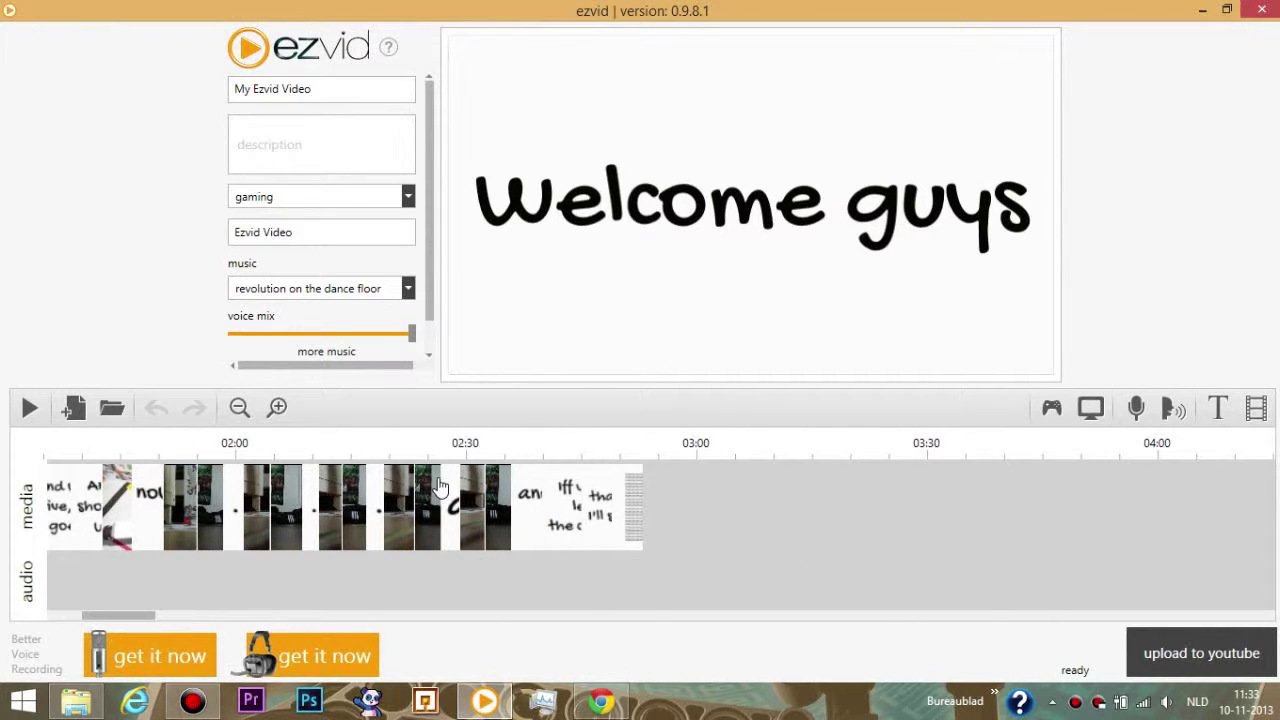
{"action": "scroll", "coordinate": [440, 452], "scroll_direction": "up", "scroll_amount": 3}
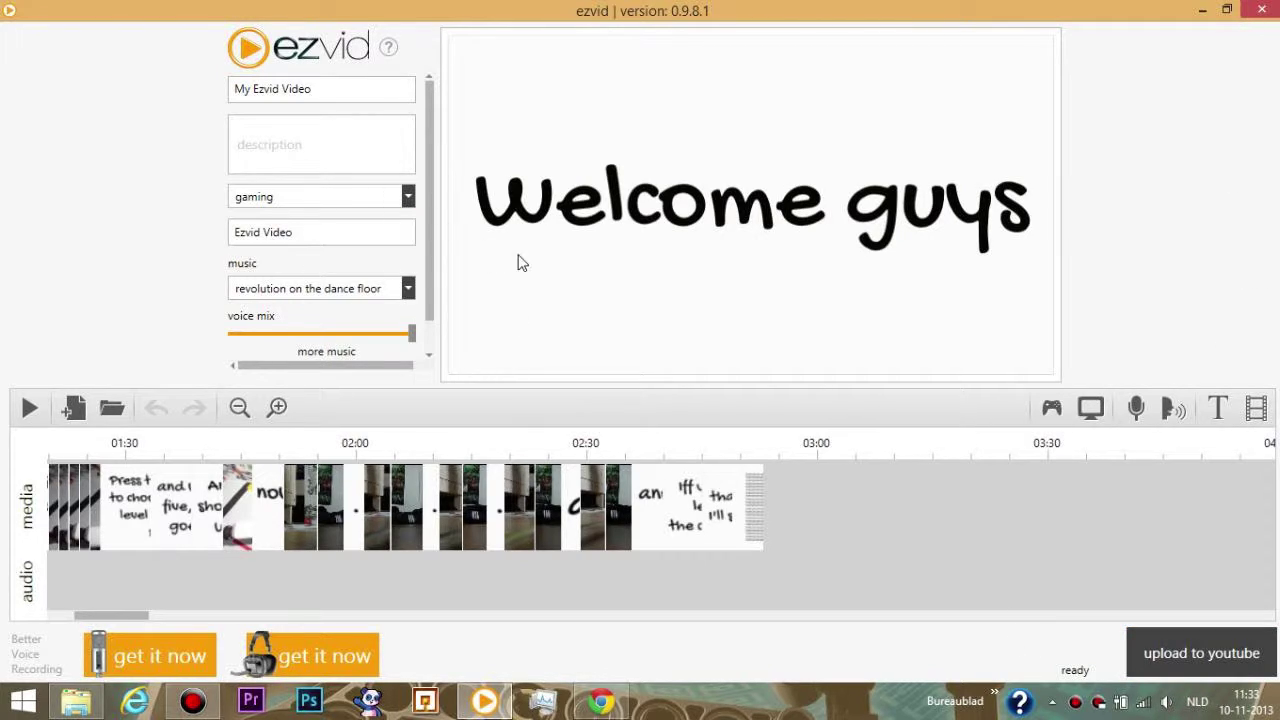
{"action": "left_click", "coordinate": [1203, 656]}
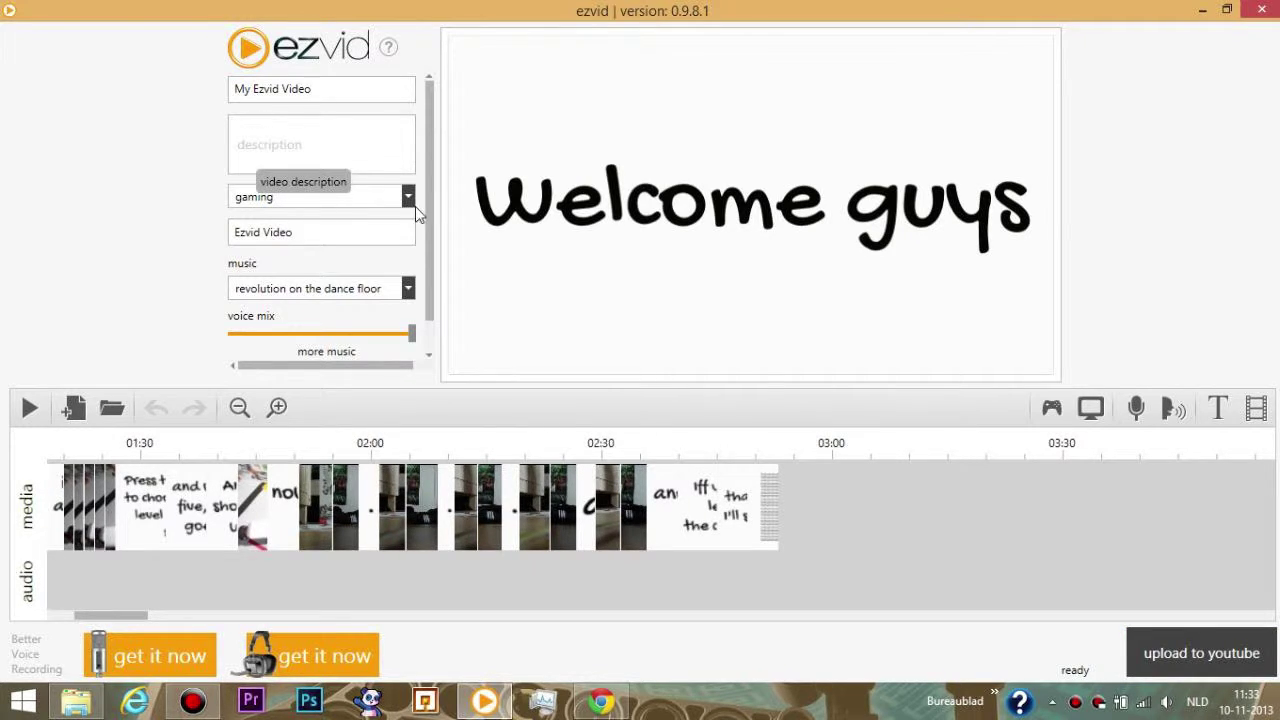
Accept the YouTube upload terms and continue to secure login, then cancel it to return to the editor.
{"action": "left_click", "coordinate": [1166, 656]}
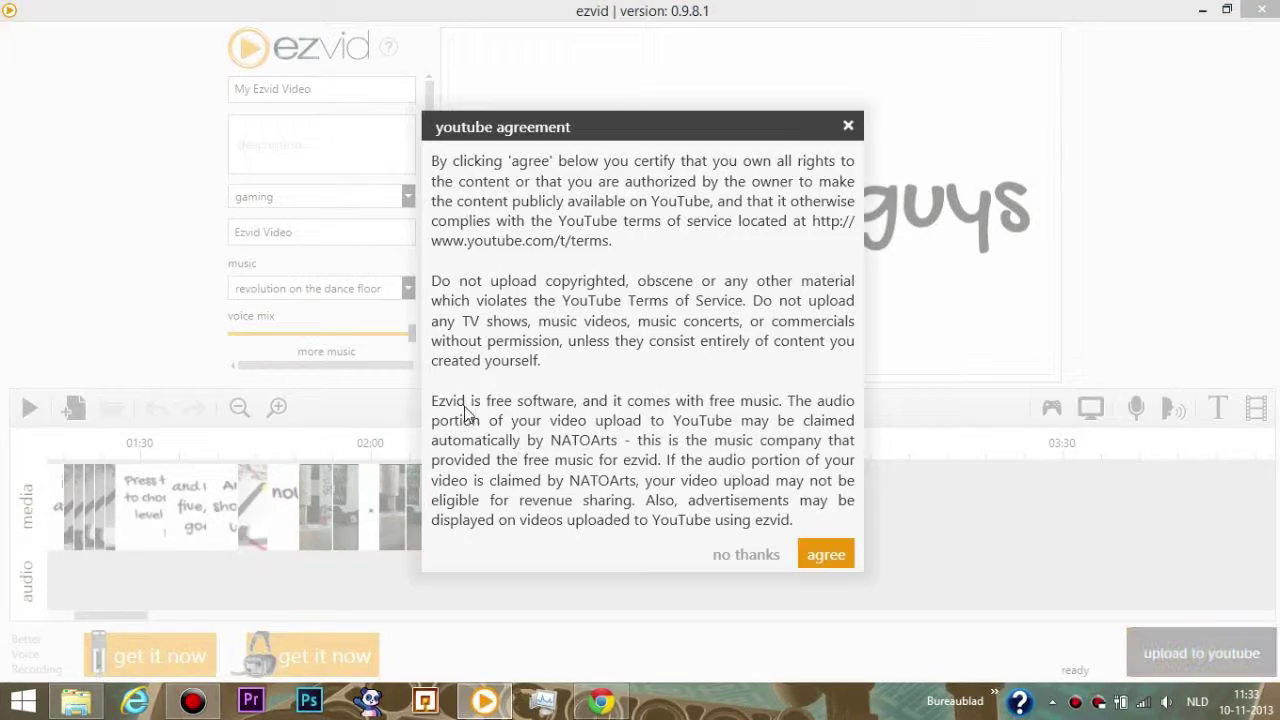
{"action": "left_click", "coordinate": [824, 556]}
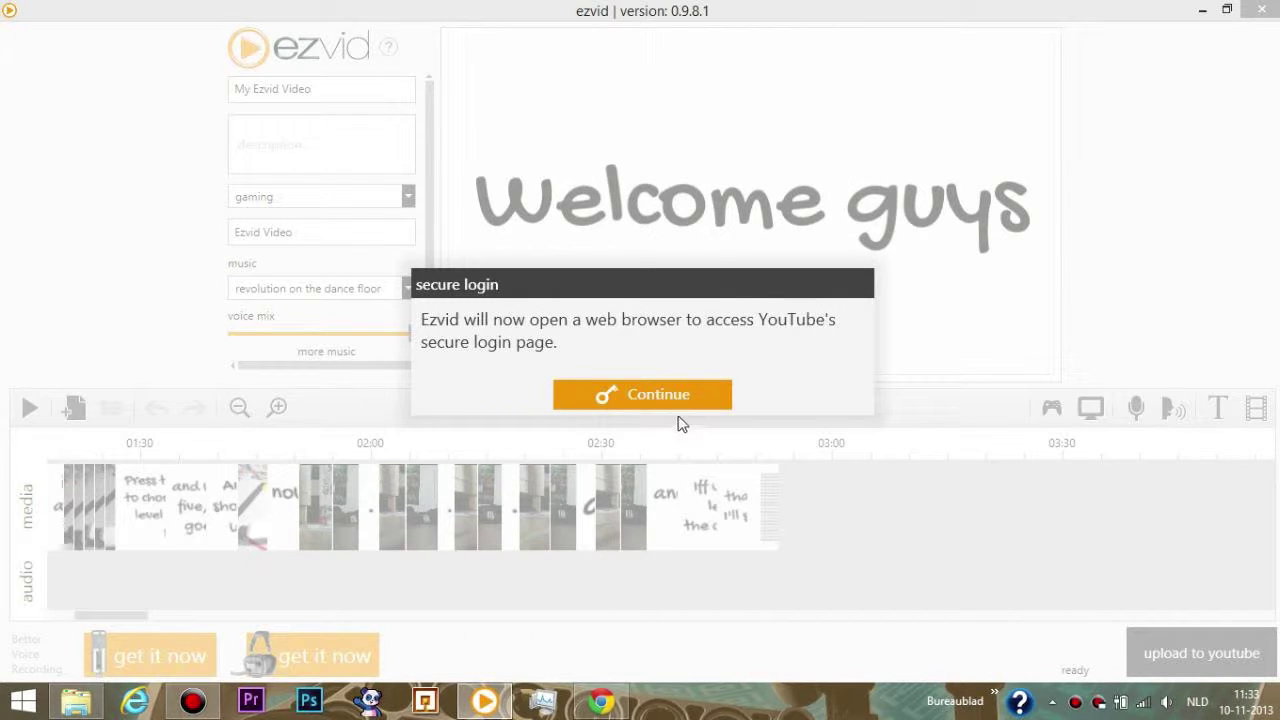
{"action": "left_click", "coordinate": [603, 397]}
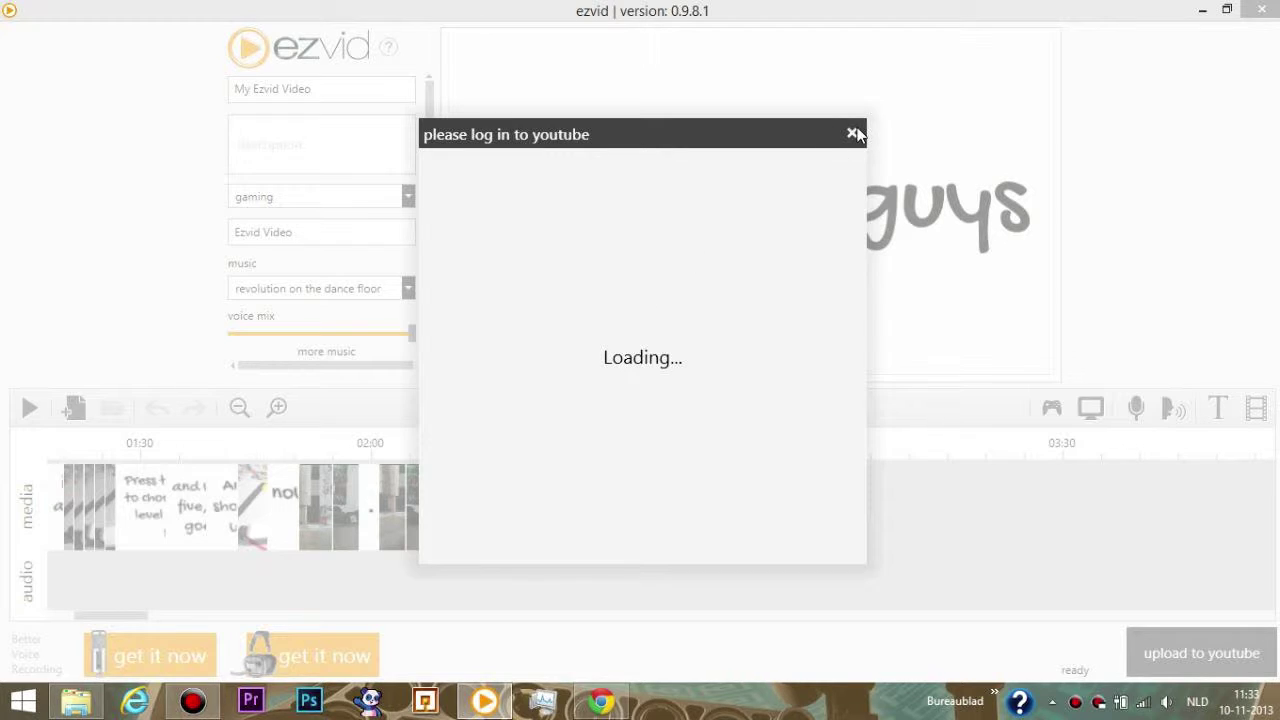
{"action": "left_click", "coordinate": [851, 134]}
{"action": "scroll", "coordinate": [928, 459], "scroll_direction": "right", "scroll_amount": 3}
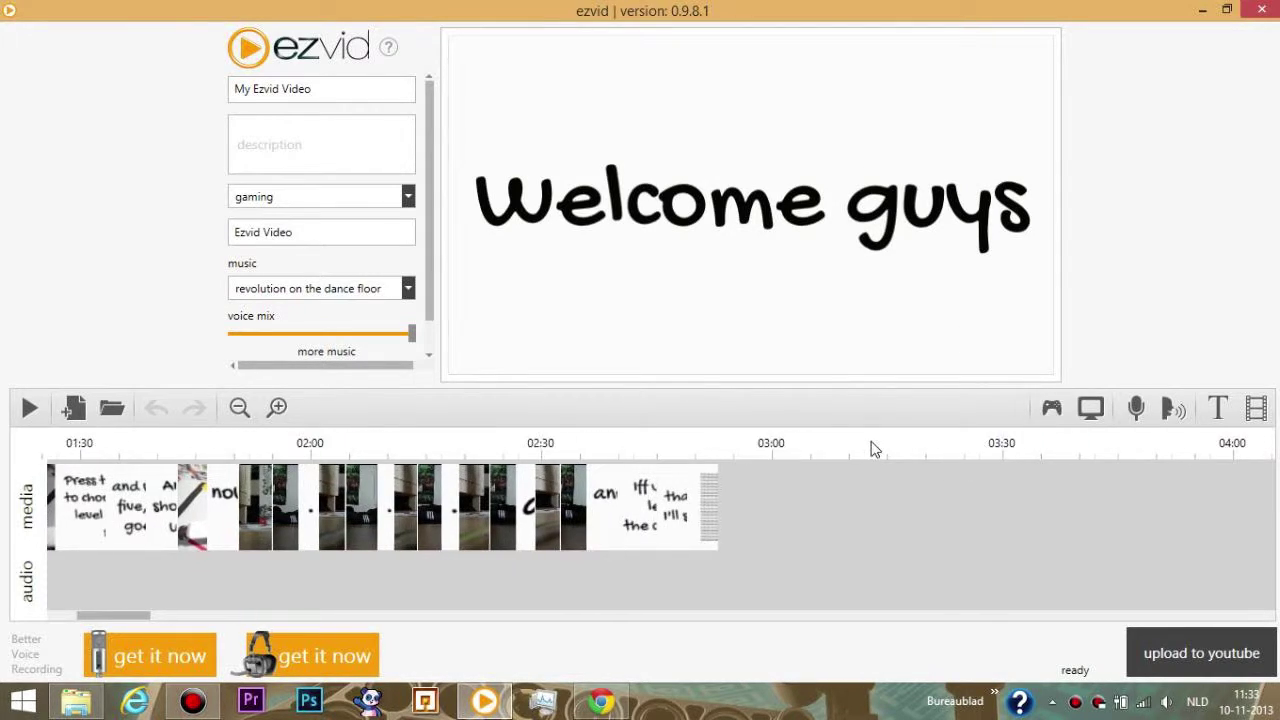
{"action": "scroll", "coordinate": [914, 447], "scroll_direction": "left", "scroll_amount": 4}
{"action": "scroll", "coordinate": [880, 480], "scroll_direction": "left", "scroll_amount": 5}
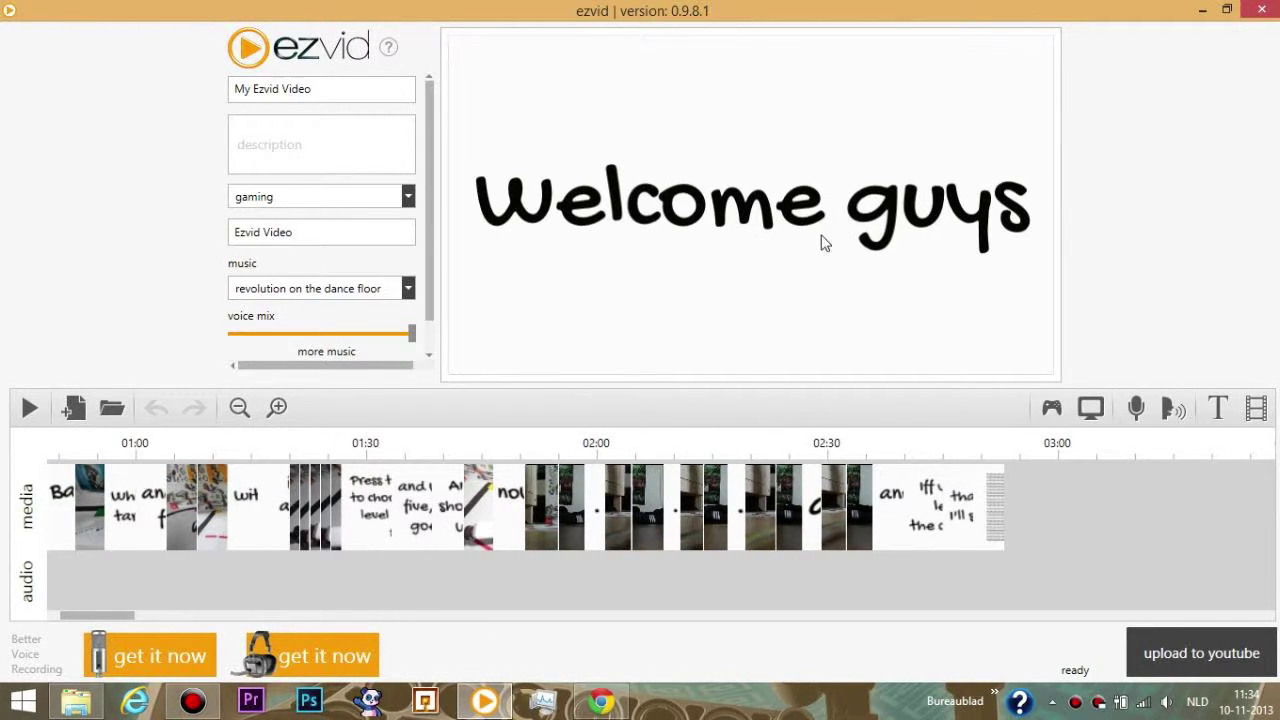
{"action": "scroll", "coordinate": [880, 480], "scroll_direction": "left", "scroll_amount": 1}
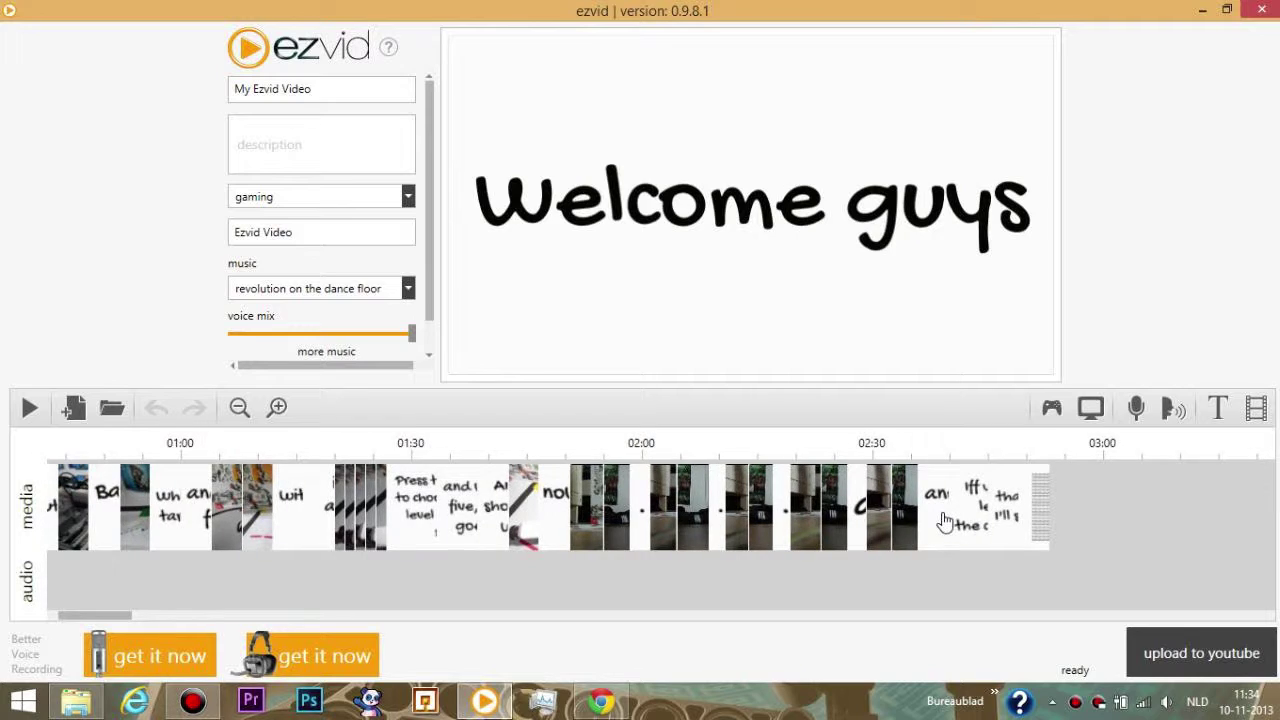
{"action": "scroll", "coordinate": [628, 562], "scroll_direction": "left", "scroll_amount": 2}
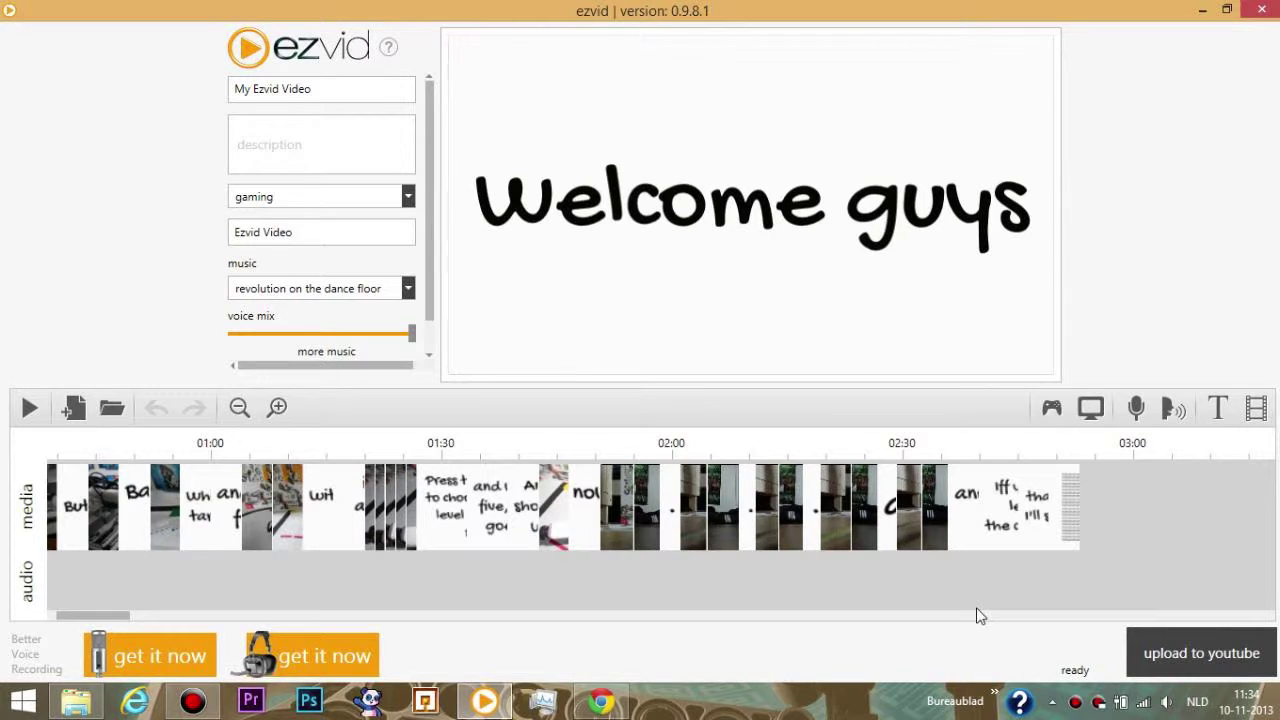
{"action": "scroll", "coordinate": [542, 598], "scroll_direction": "left", "scroll_amount": 4}
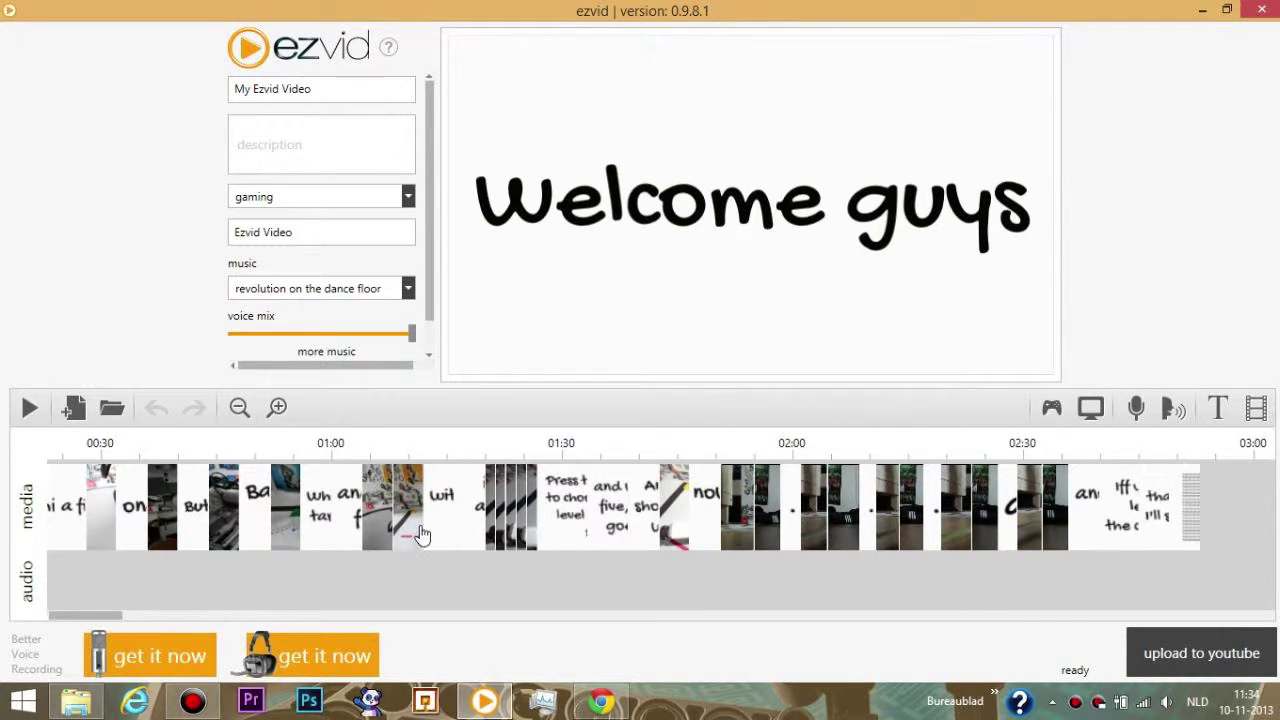
{"action": "scroll", "coordinate": [786, 597], "scroll_direction": "left", "scroll_amount": 2}
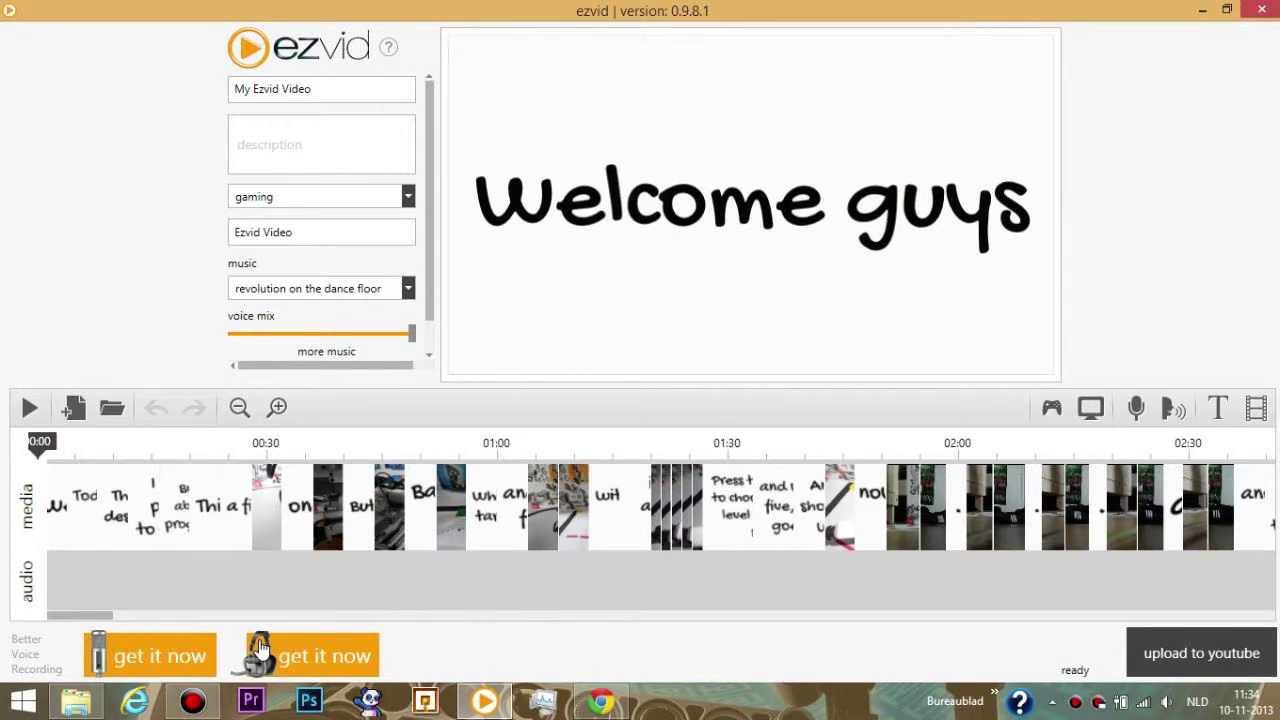
{"action": "left_click", "coordinate": [88, 702]}
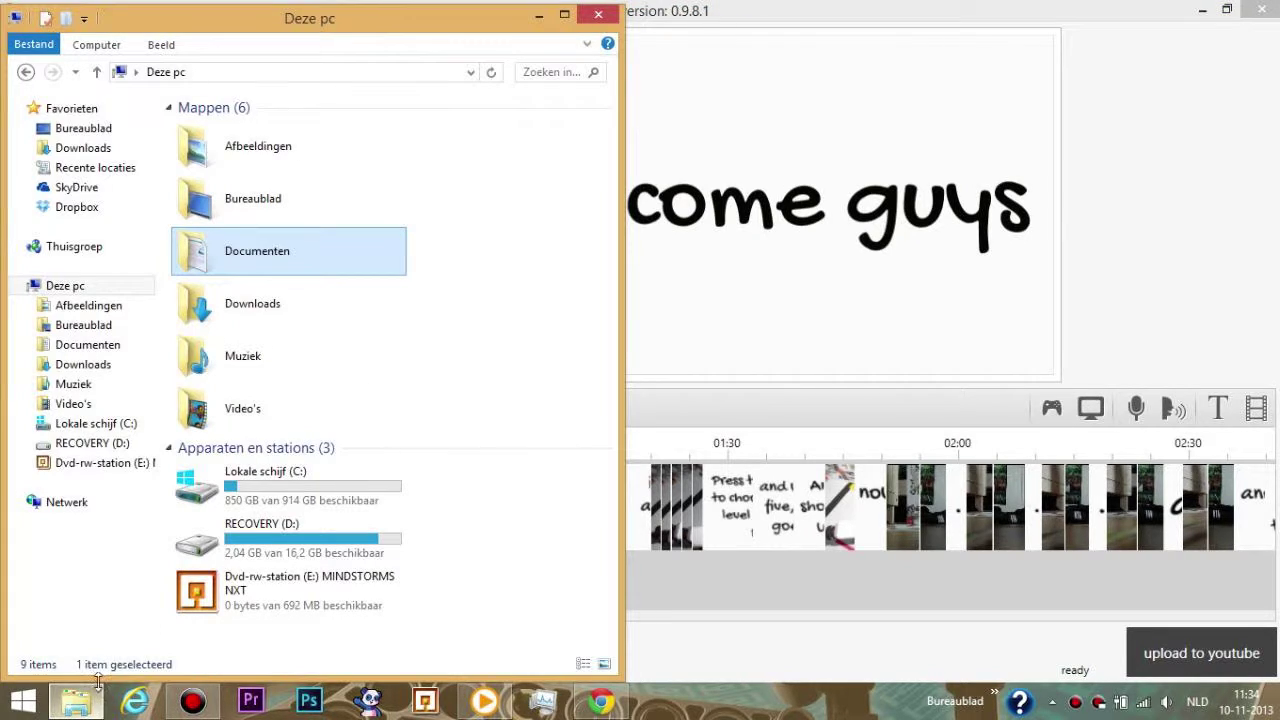
{"action": "double_click", "coordinate": [257, 251]}
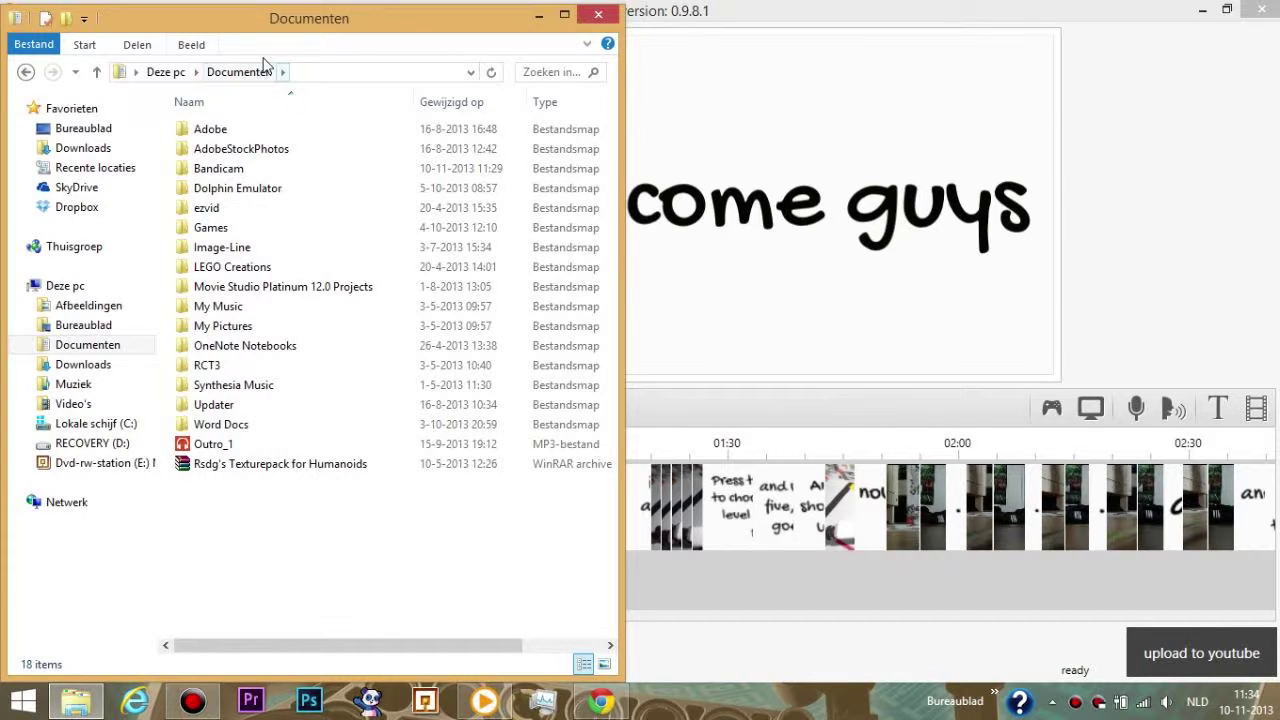
{"action": "double_click", "coordinate": [244, 210]}
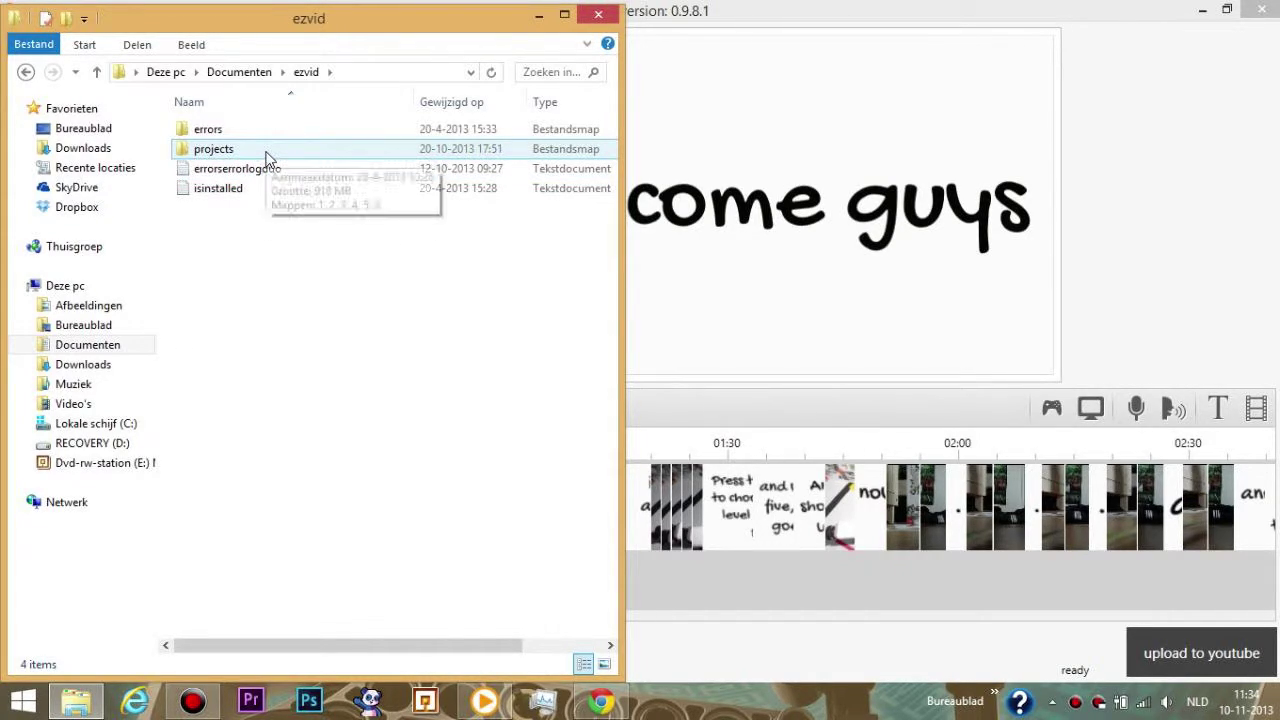
{"action": "double_click", "coordinate": [267, 158]}
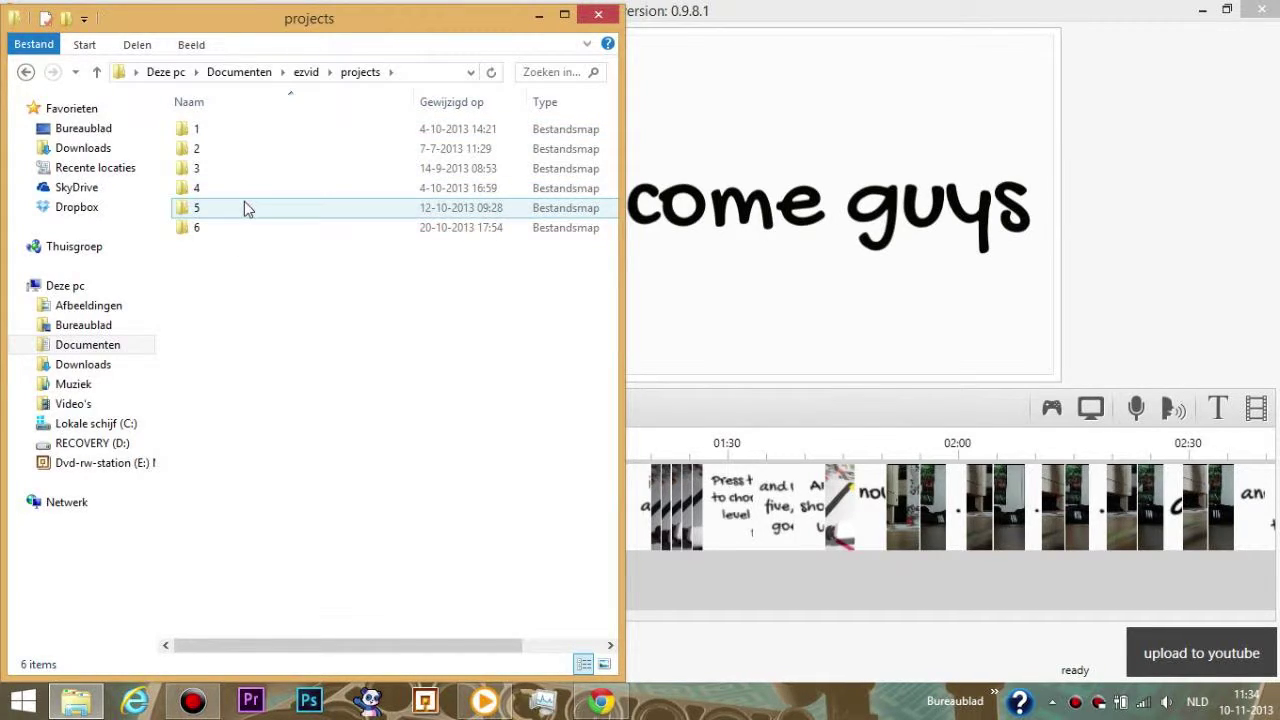
{"action": "double_click", "coordinate": [244, 201]}
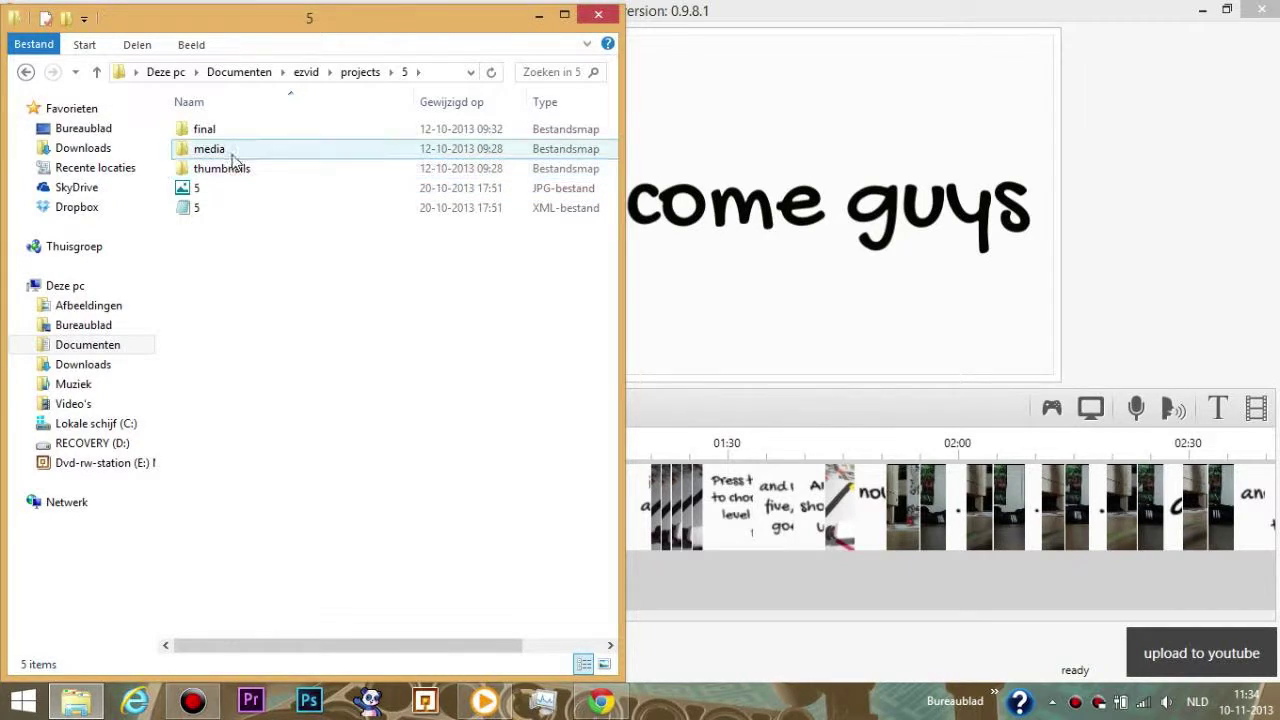
{"action": "left_click", "coordinate": [232, 155]}
{"action": "double_click", "coordinate": [232, 160]}
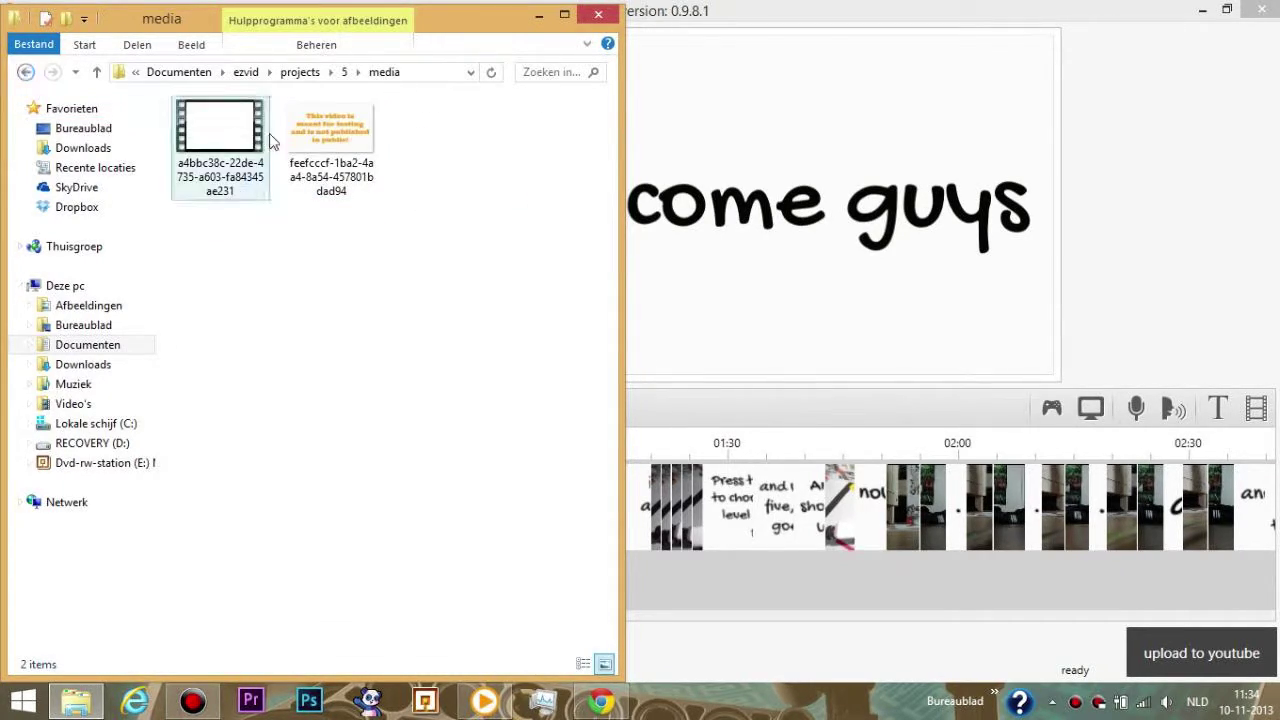
{"action": "left_click", "coordinate": [26, 72]}
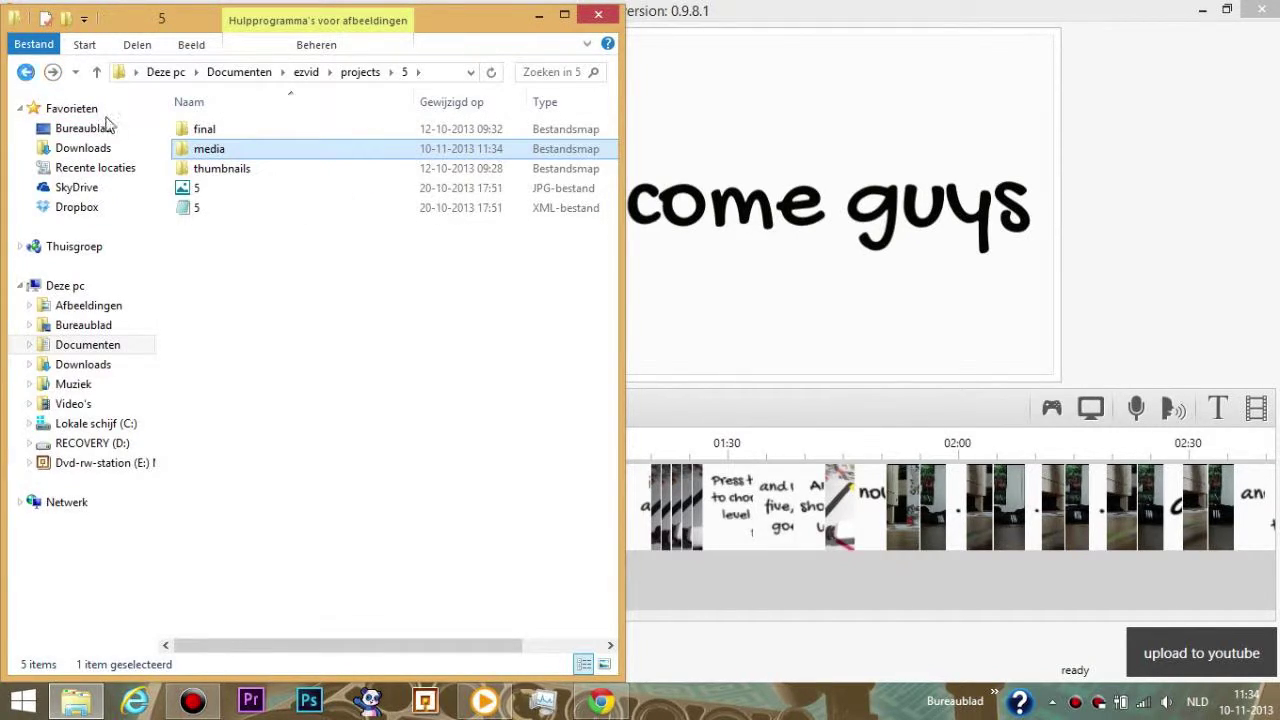
{"action": "left_click", "coordinate": [220, 170]}
{"action": "double_click", "coordinate": [220, 170]}
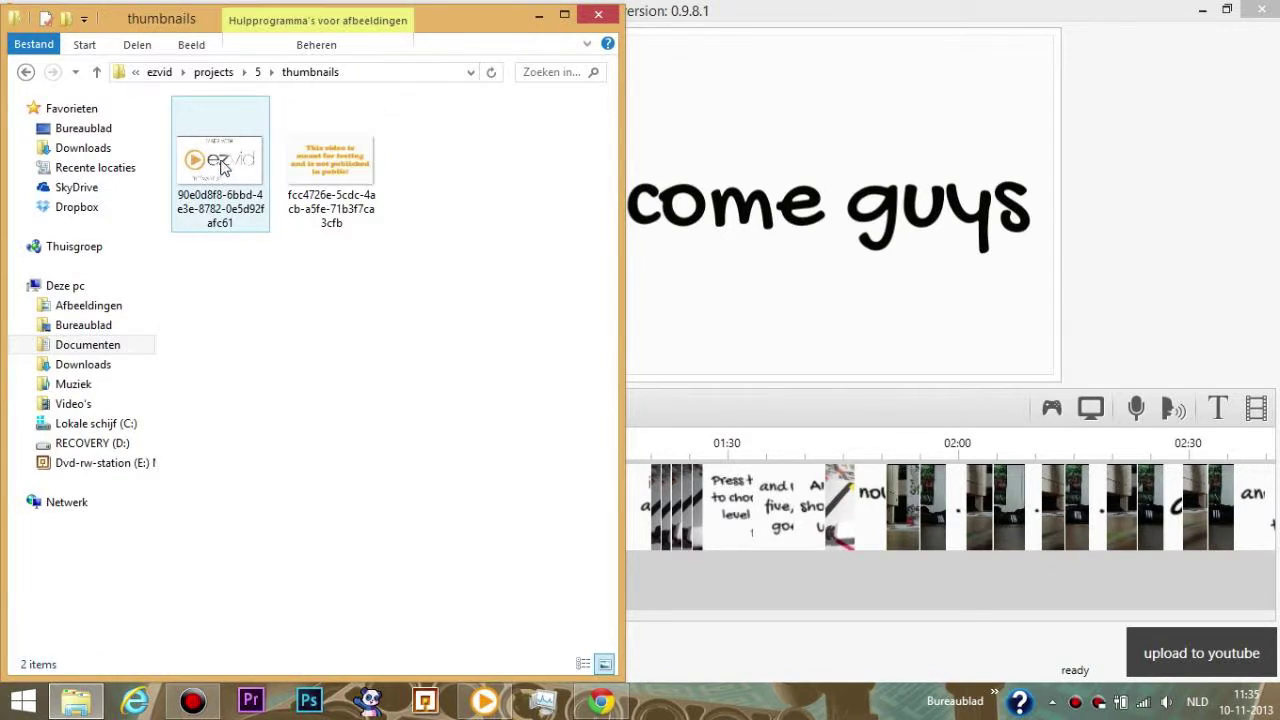
{"action": "left_click", "coordinate": [26, 72]}
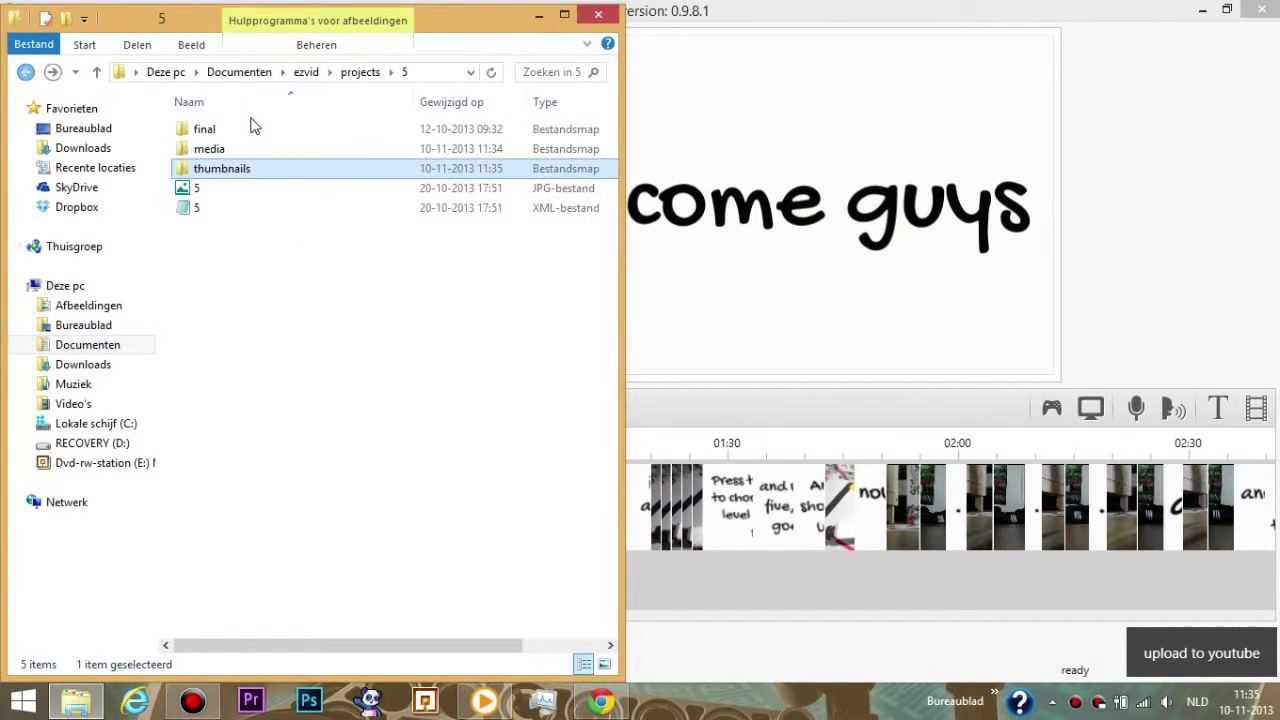
{"action": "left_click", "coordinate": [251, 129]}
{"action": "double_click", "coordinate": [251, 129]}
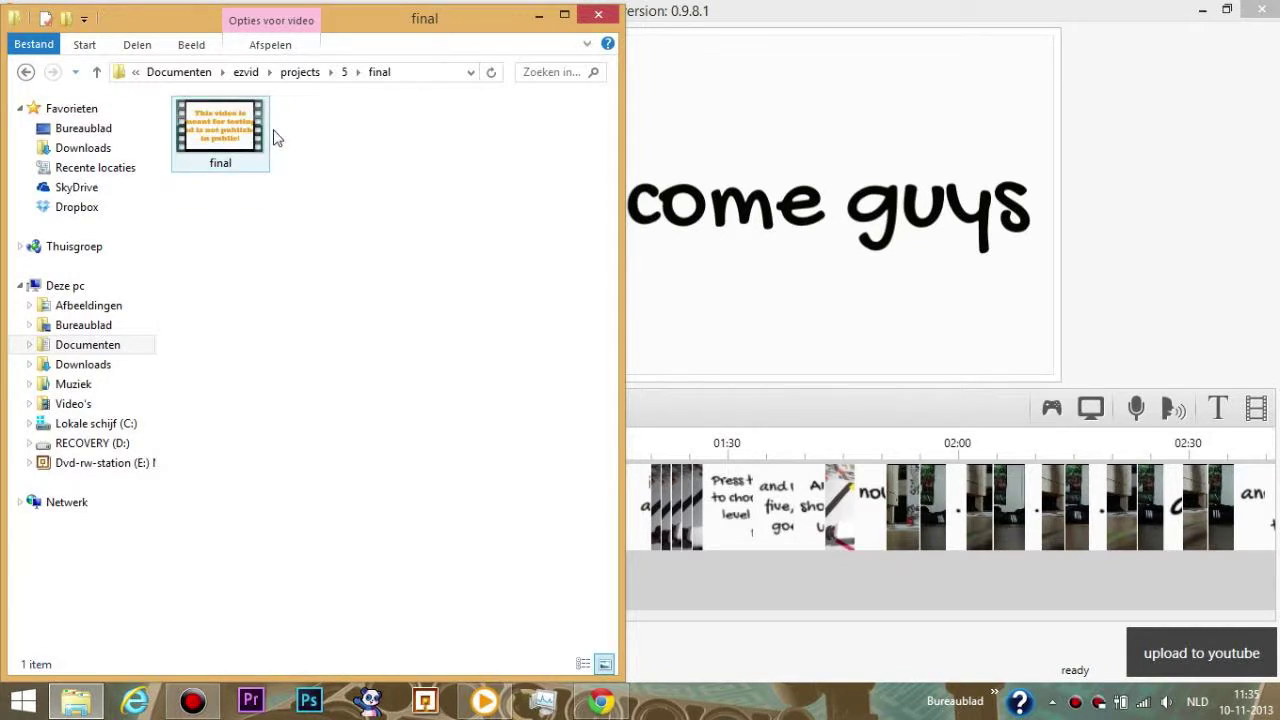
{"action": "left_click", "coordinate": [26, 72]}
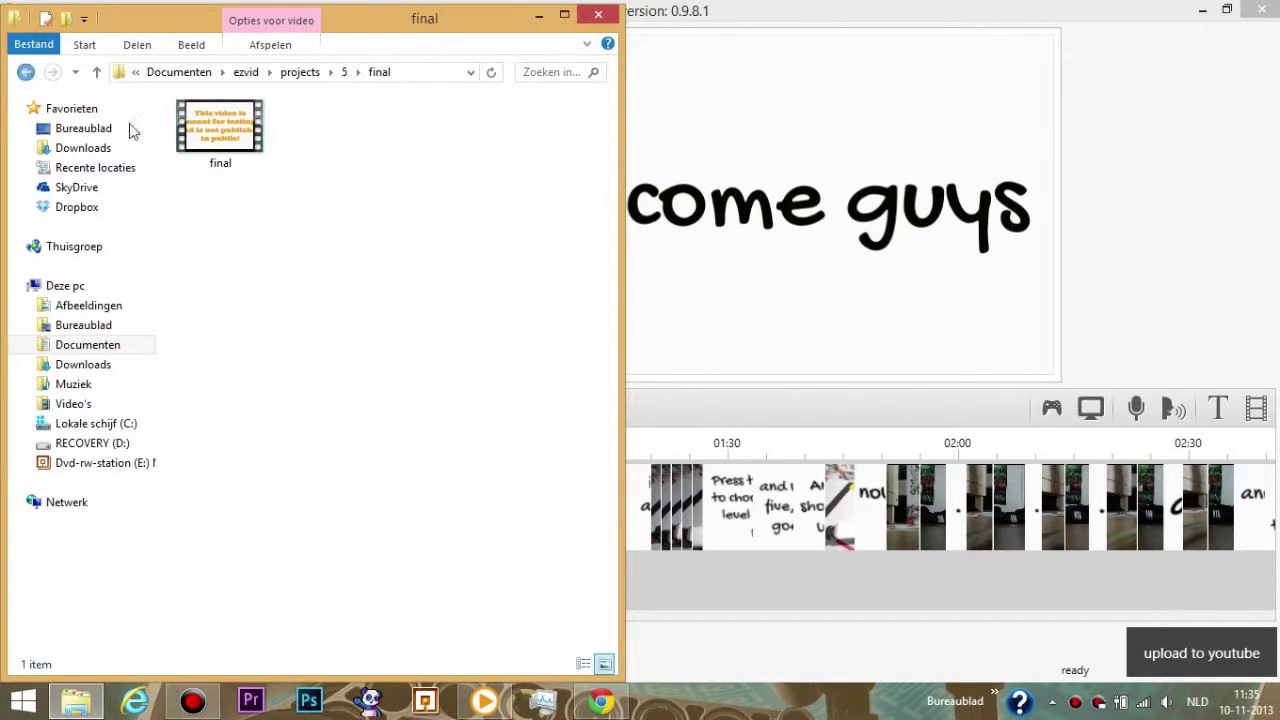
{"action": "left_click", "coordinate": [26, 72]}
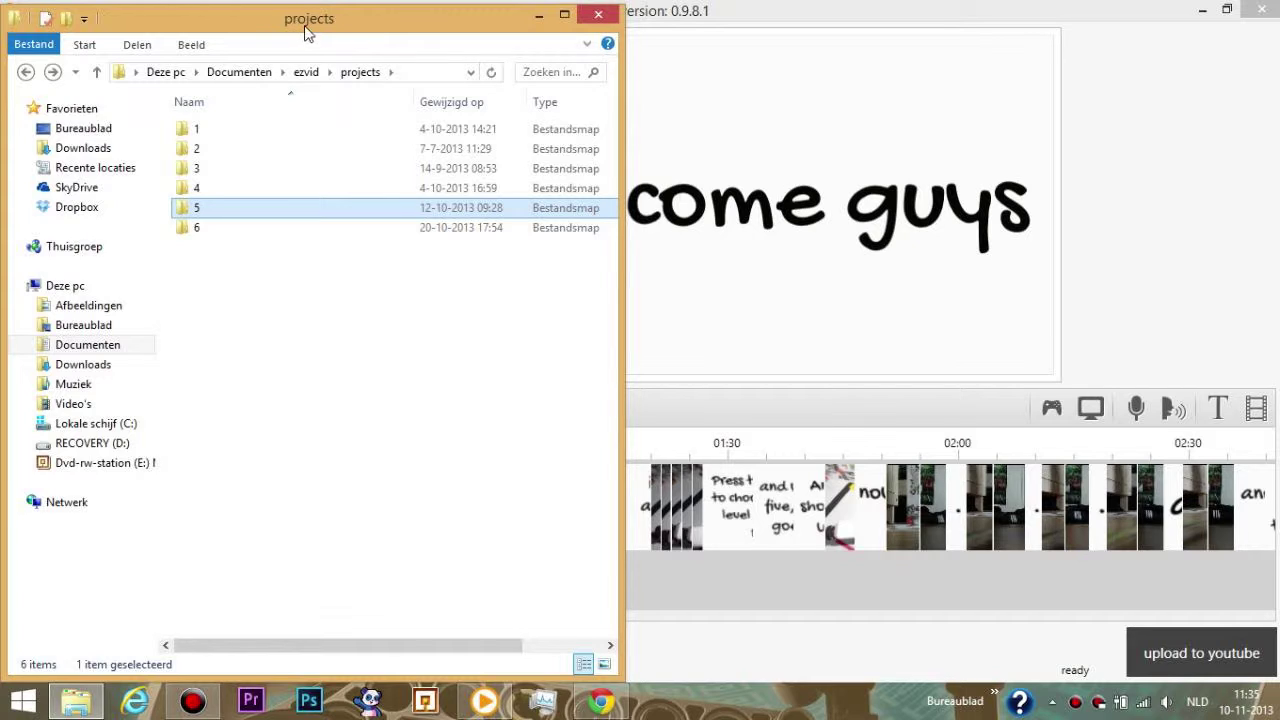
{"action": "left_click_drag", "start_coordinate": [305, 30], "coordinate": [301, 31]}
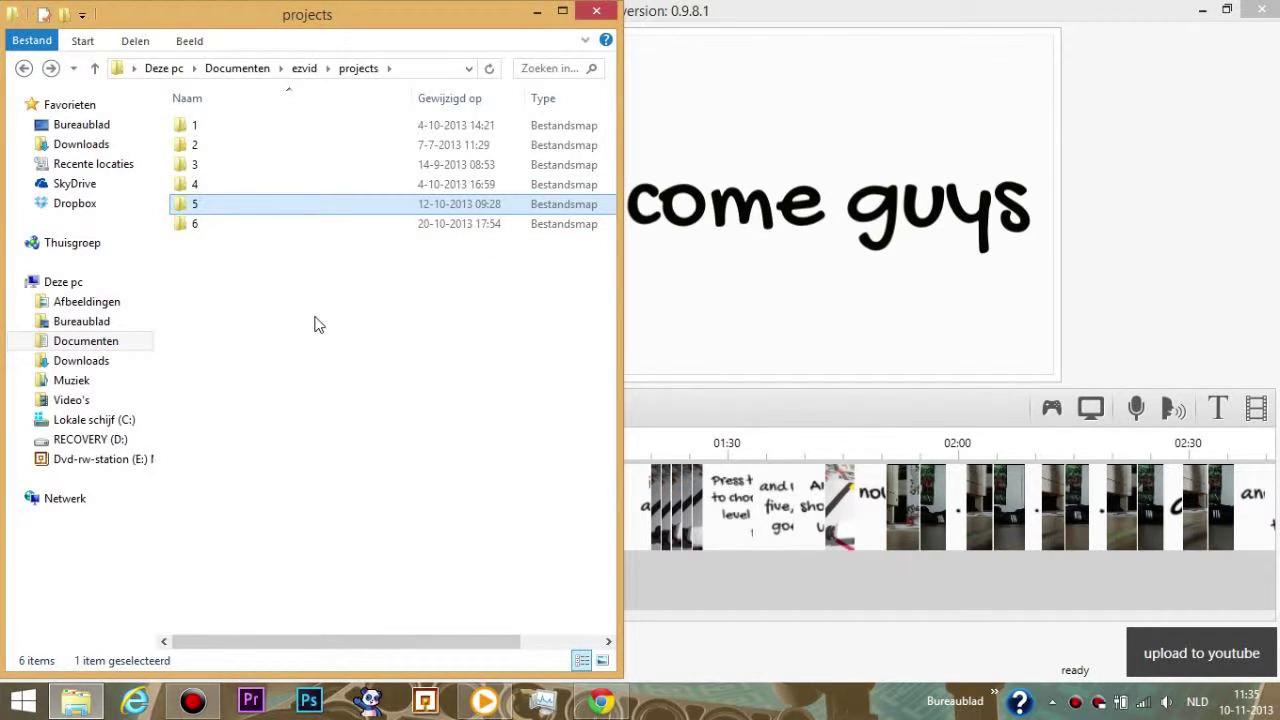
{"action": "left_click", "coordinate": [535, 14]}
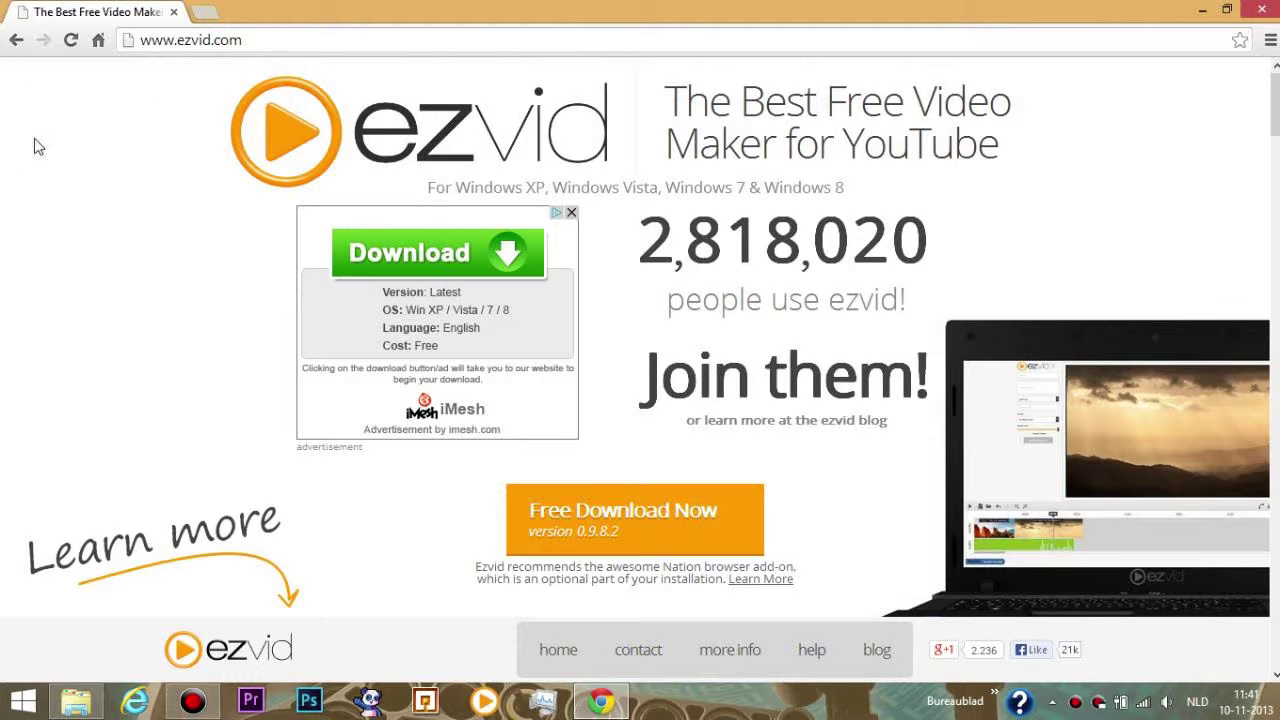
Browse the ezvid.com homepage offering the free 0.9.8.2 download, dismissing the right-click menu.
{"action": "scroll", "coordinate": [120, 151], "scroll_direction": "down", "scroll_amount": 2}
{"action": "scroll", "coordinate": [125, 158], "scroll_direction": "up", "scroll_amount": 2}
{"action": "scroll", "coordinate": [685, 177], "scroll_direction": "down", "scroll_amount": 1}
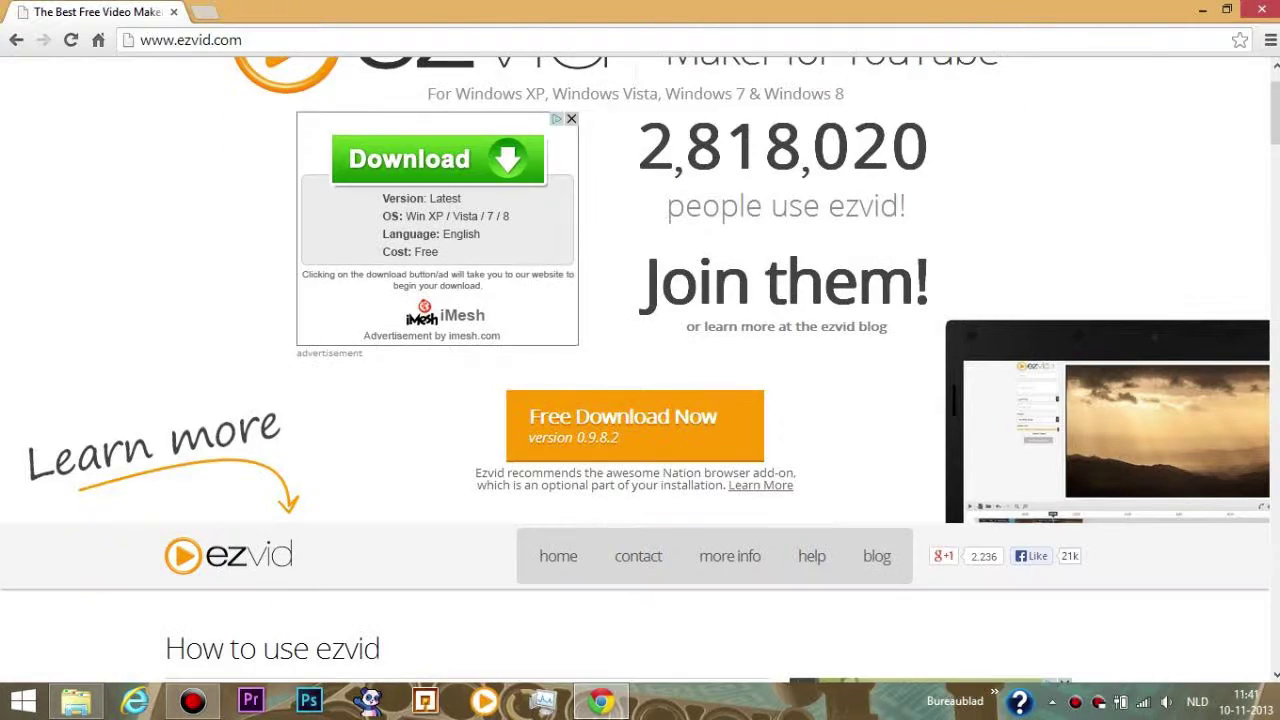
{"action": "scroll", "coordinate": [685, 177], "scroll_direction": "up", "scroll_amount": 1}
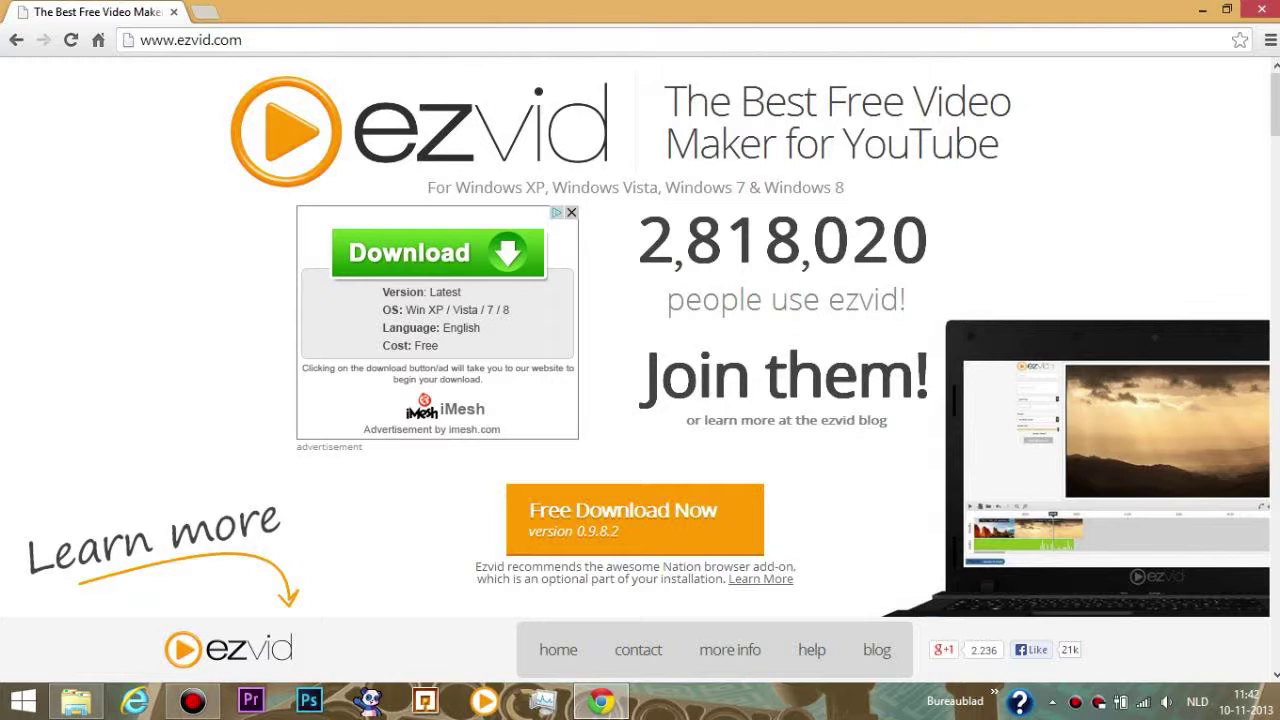
{"action": "scroll", "coordinate": [900, 220], "scroll_direction": "down", "scroll_amount": 6}
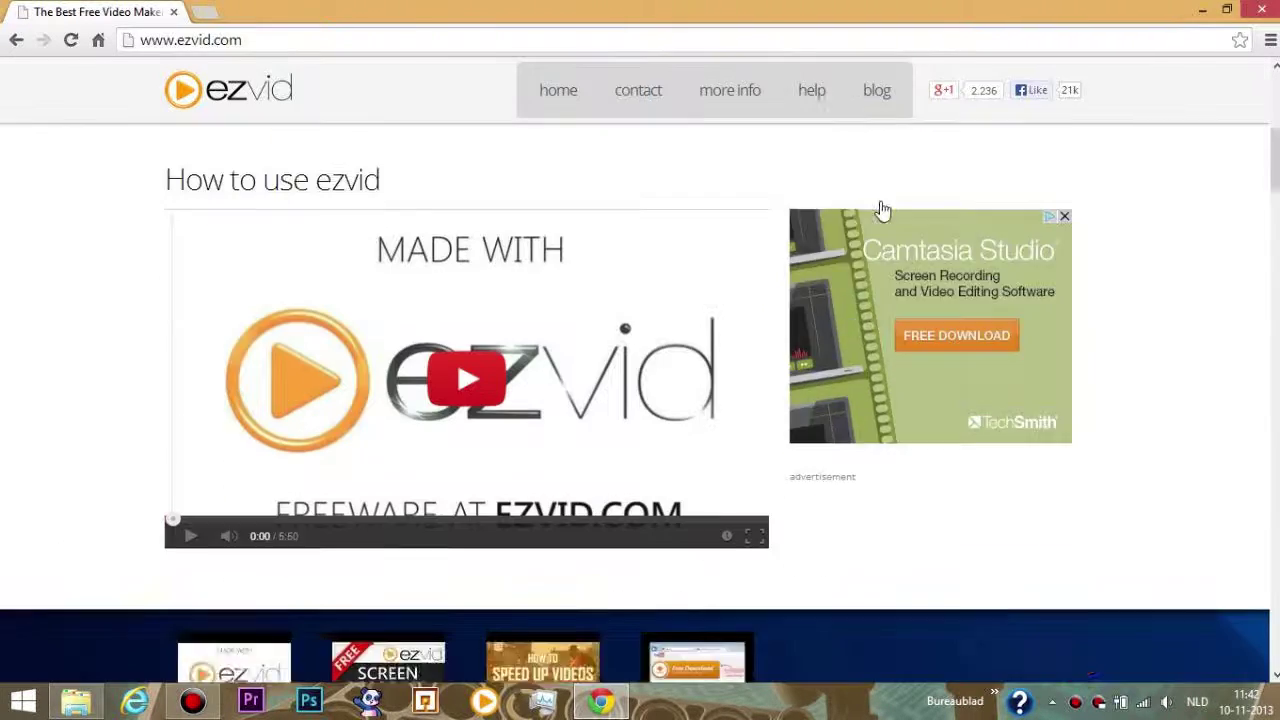
{"action": "scroll", "coordinate": [878, 215], "scroll_direction": "up", "scroll_amount": 6}
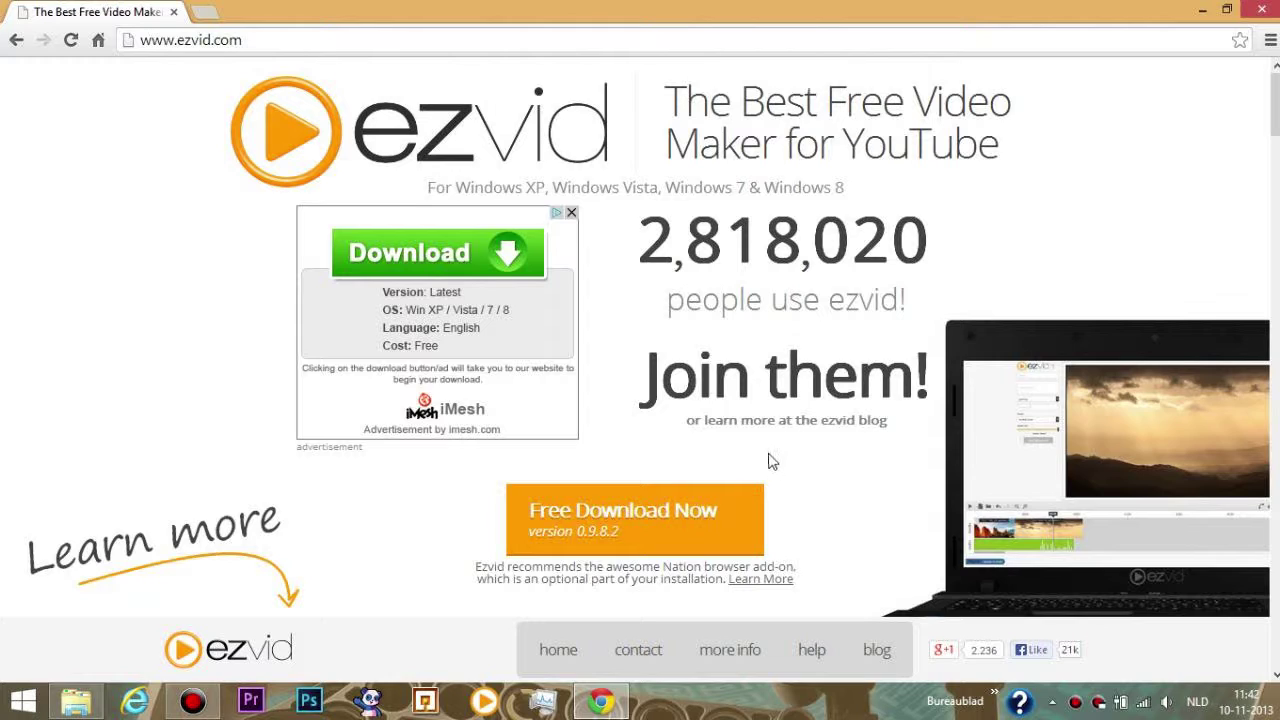
{"action": "right_click", "coordinate": [696, 455]}
{"action": "left_click", "coordinate": [652, 392]}
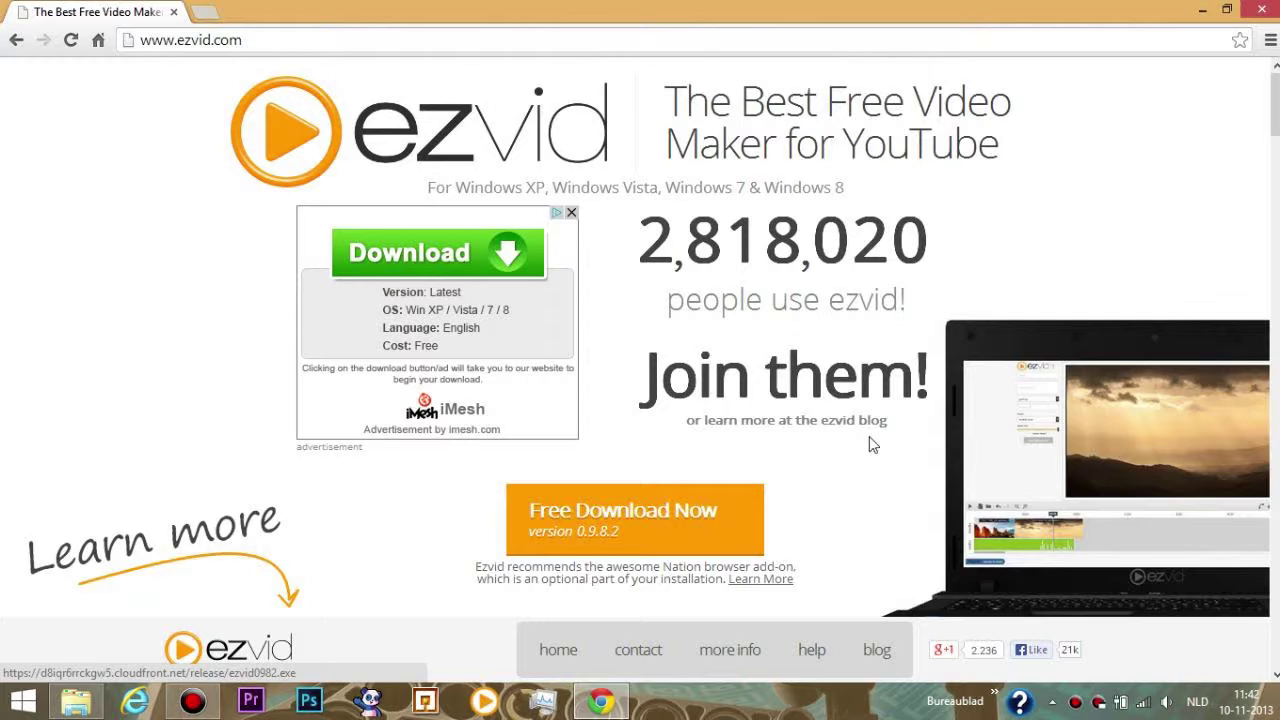
{"action": "scroll", "coordinate": [890, 420], "scroll_direction": "down", "scroll_amount": 4}
Scroll back and forth through the More Videos grid on the ezvid.com homepage.
{"action": "scroll", "coordinate": [620, 220], "scroll_direction": "up", "scroll_amount": 1}
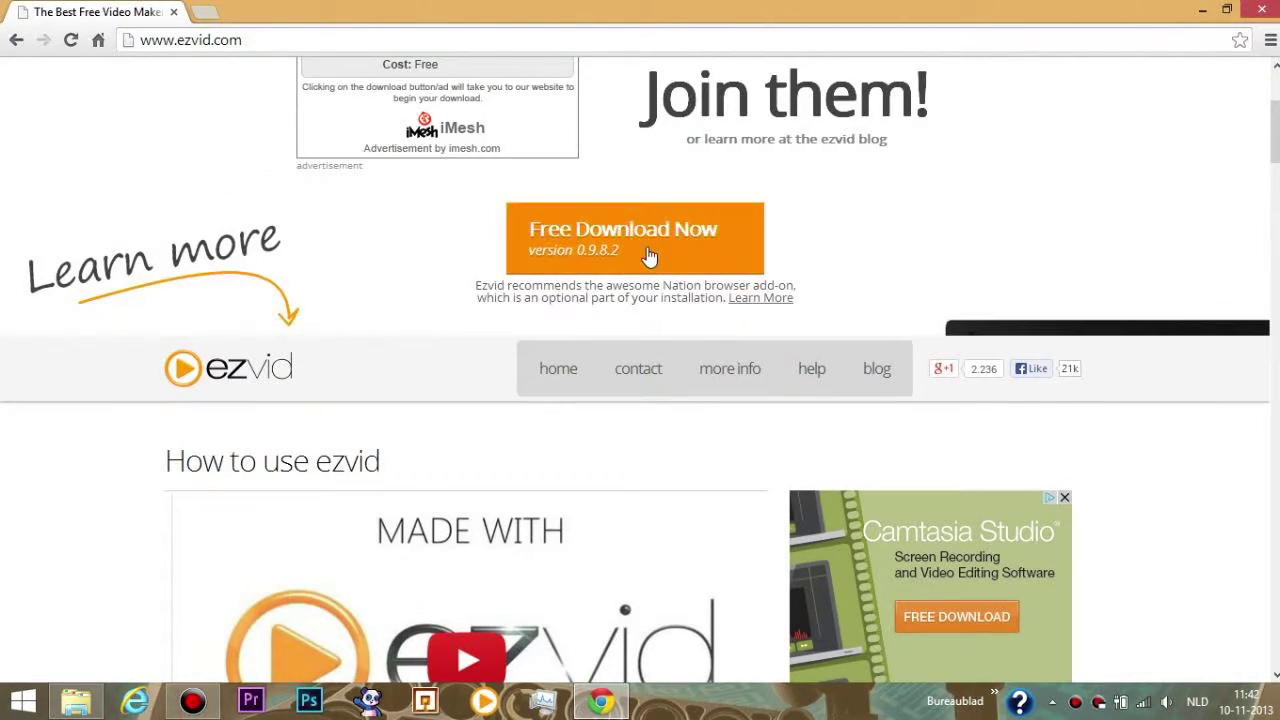
{"action": "scroll", "coordinate": [752, 314], "scroll_direction": "down", "scroll_amount": 2}
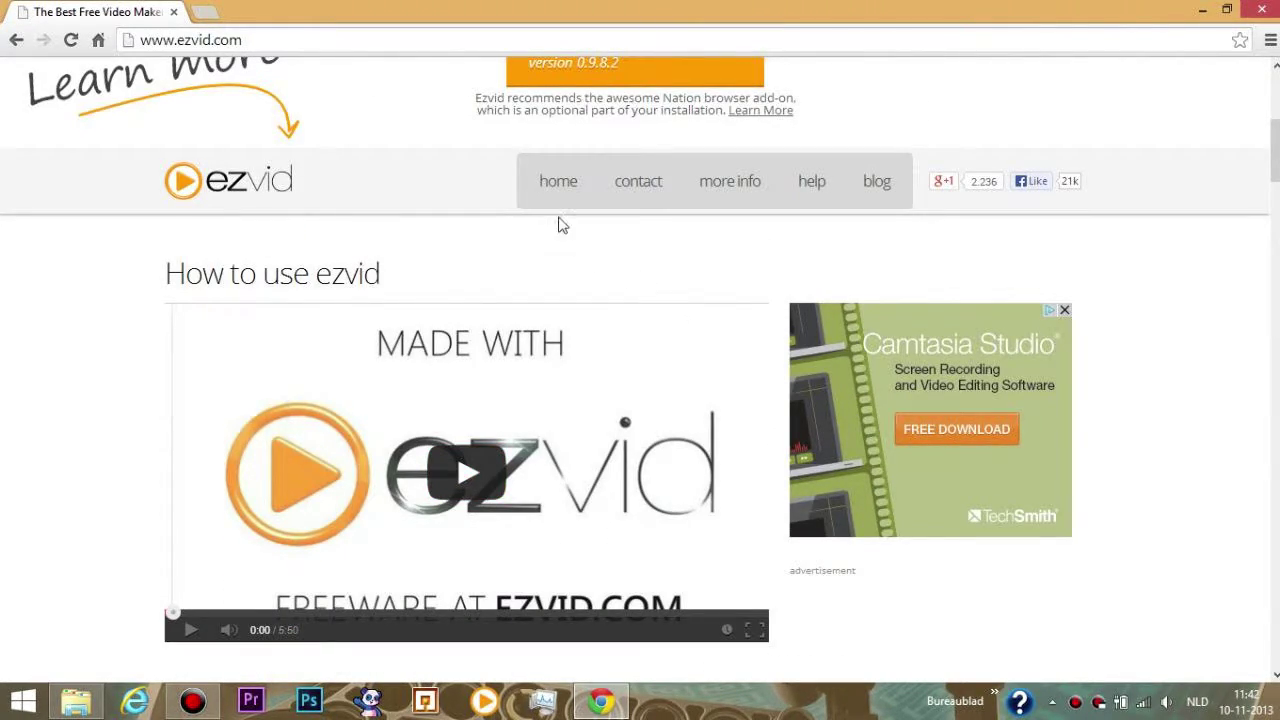
{"action": "scroll", "coordinate": [575, 135], "scroll_direction": "up", "scroll_amount": 2}
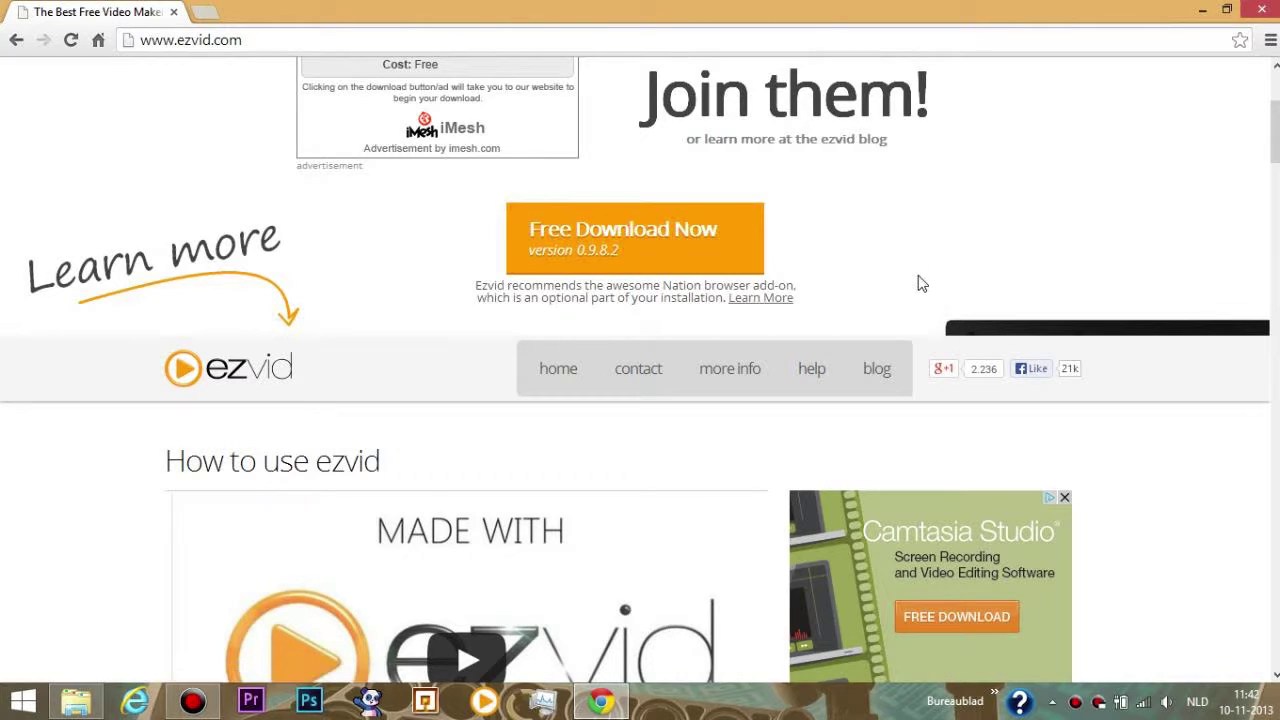
{"action": "scroll", "coordinate": [921, 284], "scroll_direction": "down", "scroll_amount": 6}
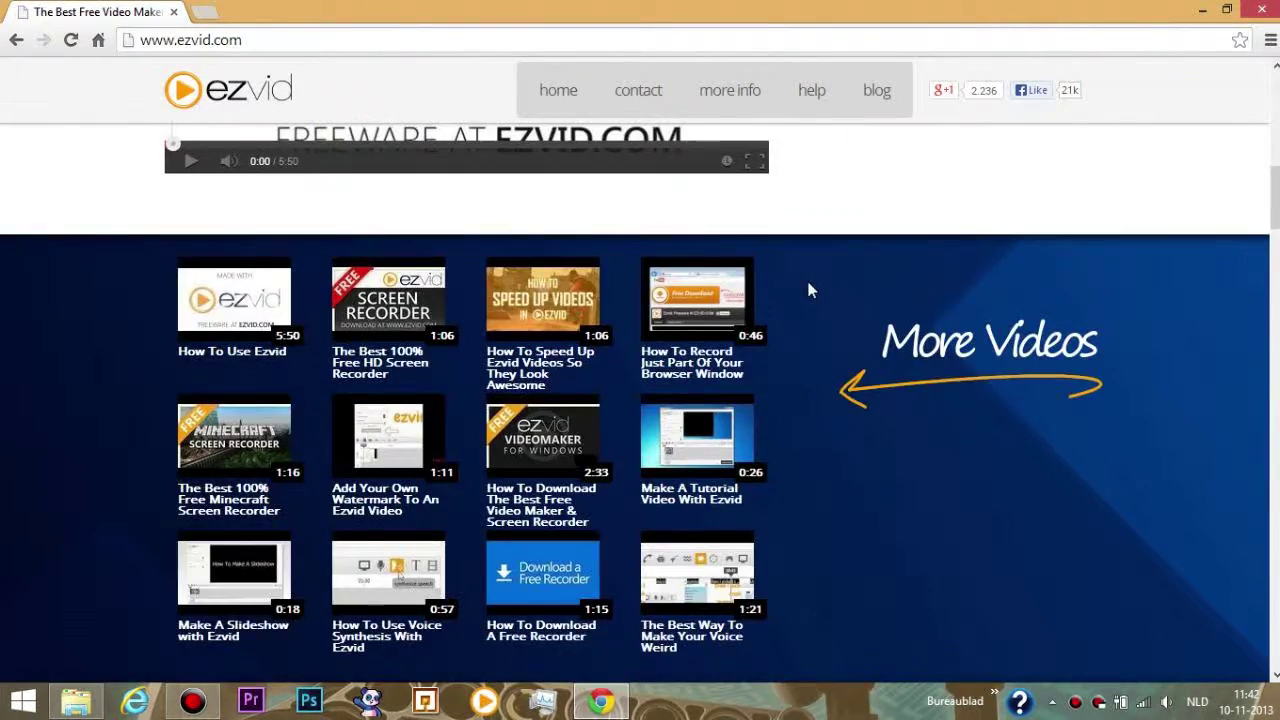
{"action": "scroll", "coordinate": [808, 280], "scroll_direction": "up", "scroll_amount": 6}
{"action": "scroll", "coordinate": [663, 297], "scroll_direction": "down", "scroll_amount": 6}
{"action": "scroll", "coordinate": [655, 283], "scroll_direction": "down", "scroll_amount": 1}
{"action": "scroll", "coordinate": [660, 295], "scroll_direction": "up", "scroll_amount": 1}
{"action": "scroll", "coordinate": [670, 308], "scroll_direction": "up", "scroll_amount": 2}
{"action": "scroll", "coordinate": [655, 290], "scroll_direction": "down", "scroll_amount": 2}
Continue down past the 'ezvid is' band and intro text to the ezvid Features section.
{"action": "scroll", "coordinate": [650, 610], "scroll_direction": "down", "scroll_amount": 3}
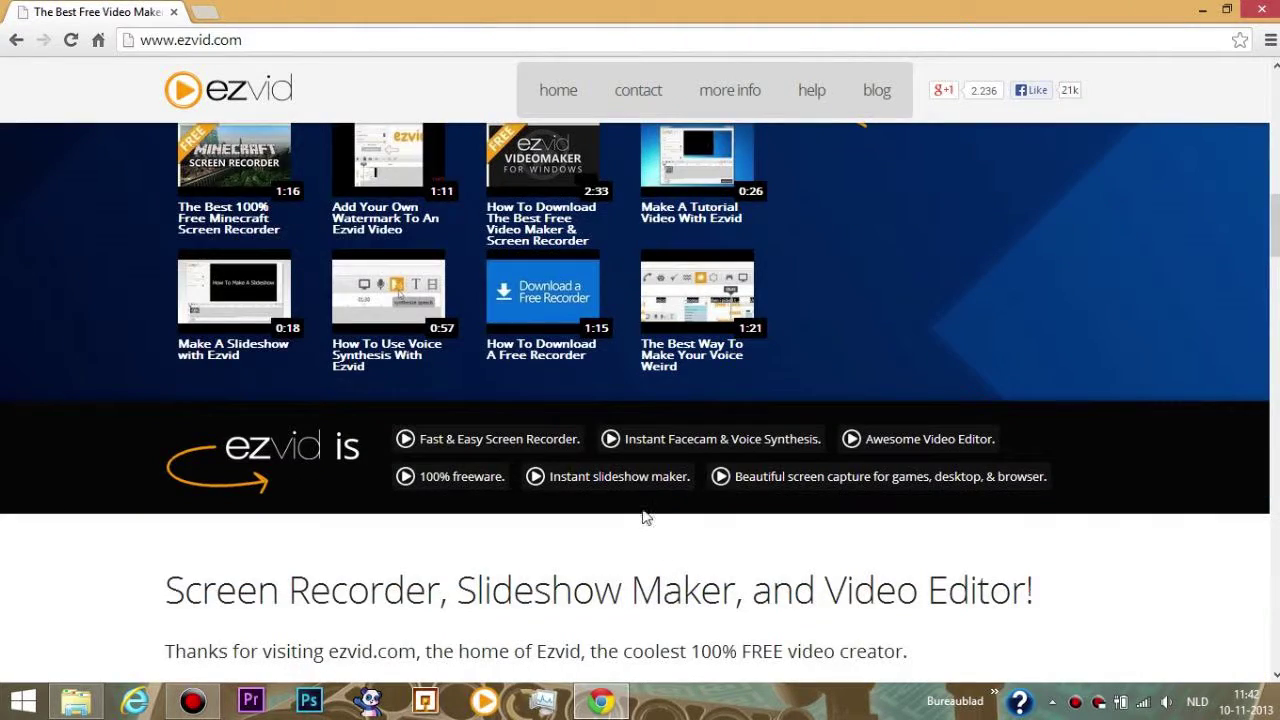
{"action": "scroll", "coordinate": [617, 433], "scroll_direction": "up", "scroll_amount": 1}
{"action": "scroll", "coordinate": [550, 425], "scroll_direction": "up", "scroll_amount": 2}
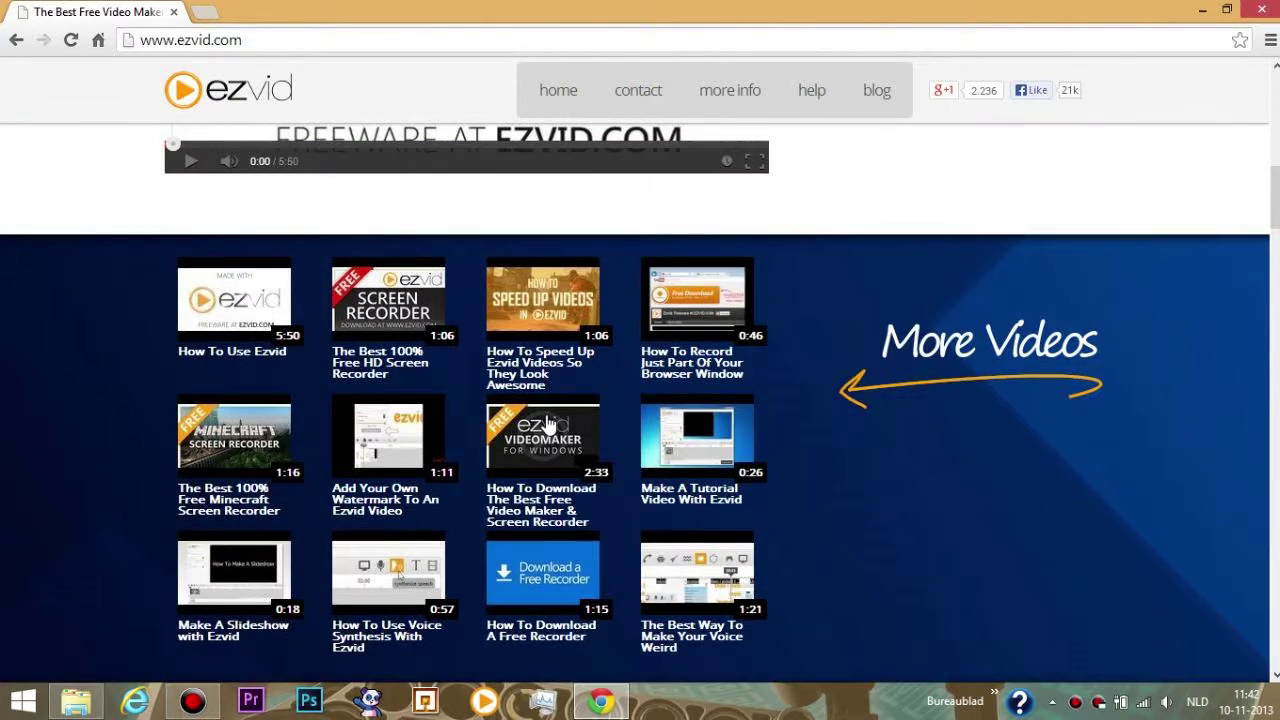
{"action": "scroll", "coordinate": [537, 411], "scroll_direction": "up", "scroll_amount": 4}
{"action": "scroll", "coordinate": [494, 409], "scroll_direction": "down", "scroll_amount": 2}
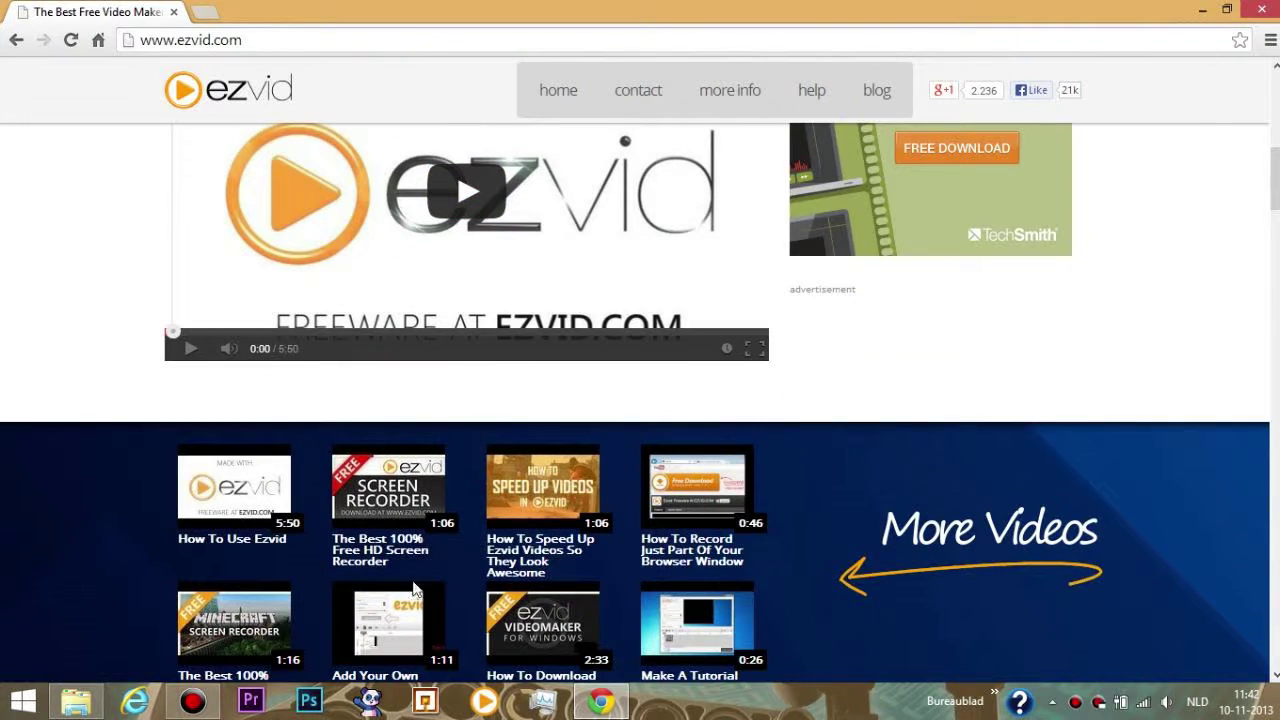
{"action": "scroll", "coordinate": [305, 537], "scroll_direction": "down", "scroll_amount": 6}
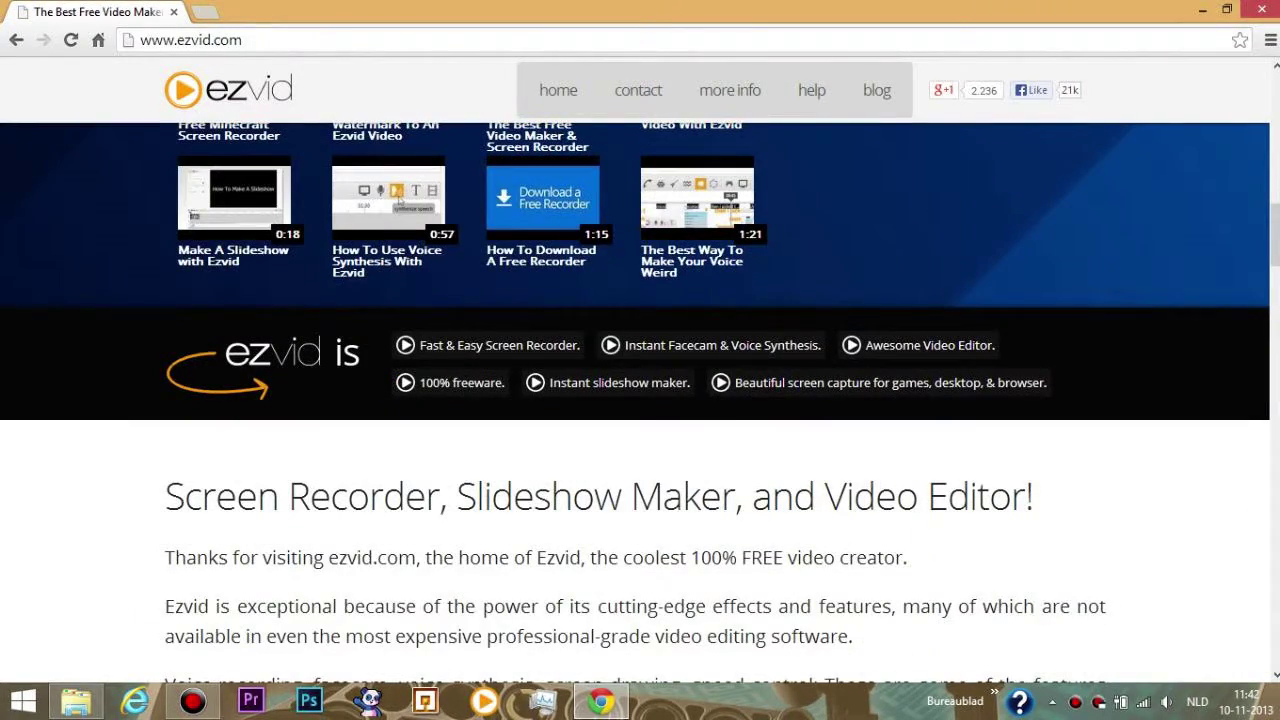
{"action": "scroll", "coordinate": [640, 400], "scroll_direction": "down", "scroll_amount": 1}
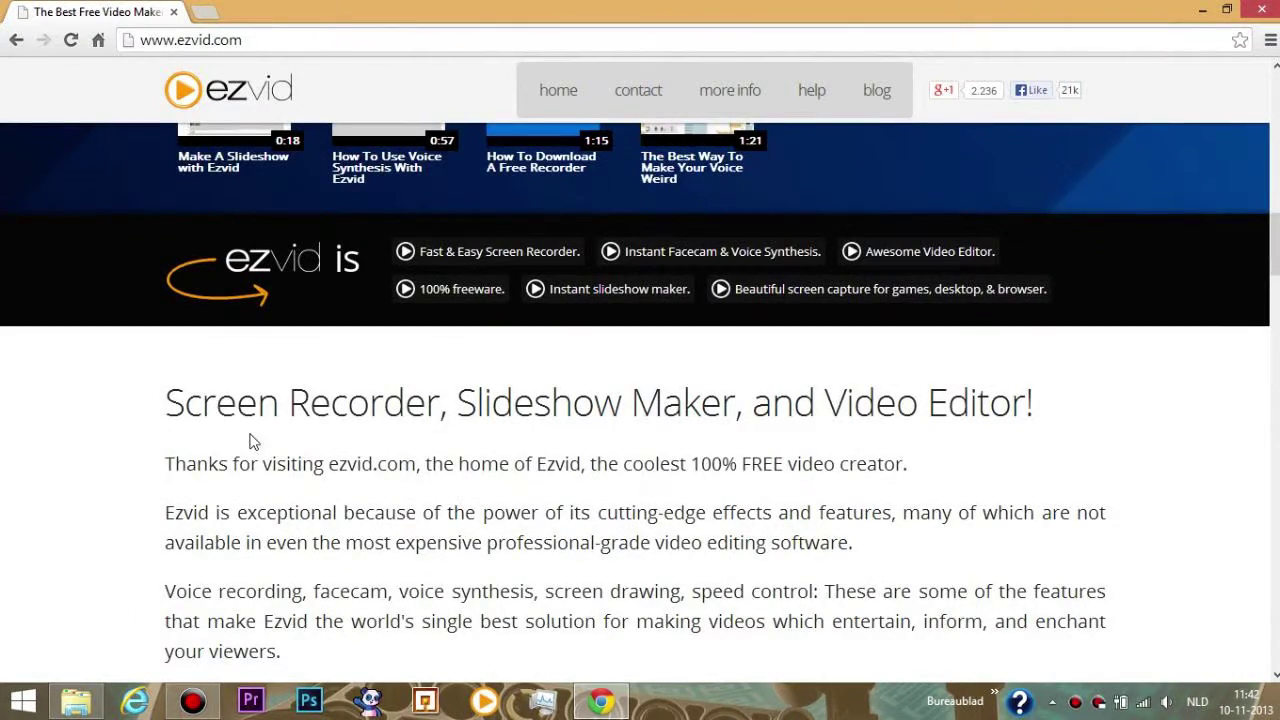
{"action": "scroll", "coordinate": [250, 440], "scroll_direction": "down", "scroll_amount": 2}
{"action": "scroll", "coordinate": [363, 377], "scroll_direction": "down", "scroll_amount": 10}
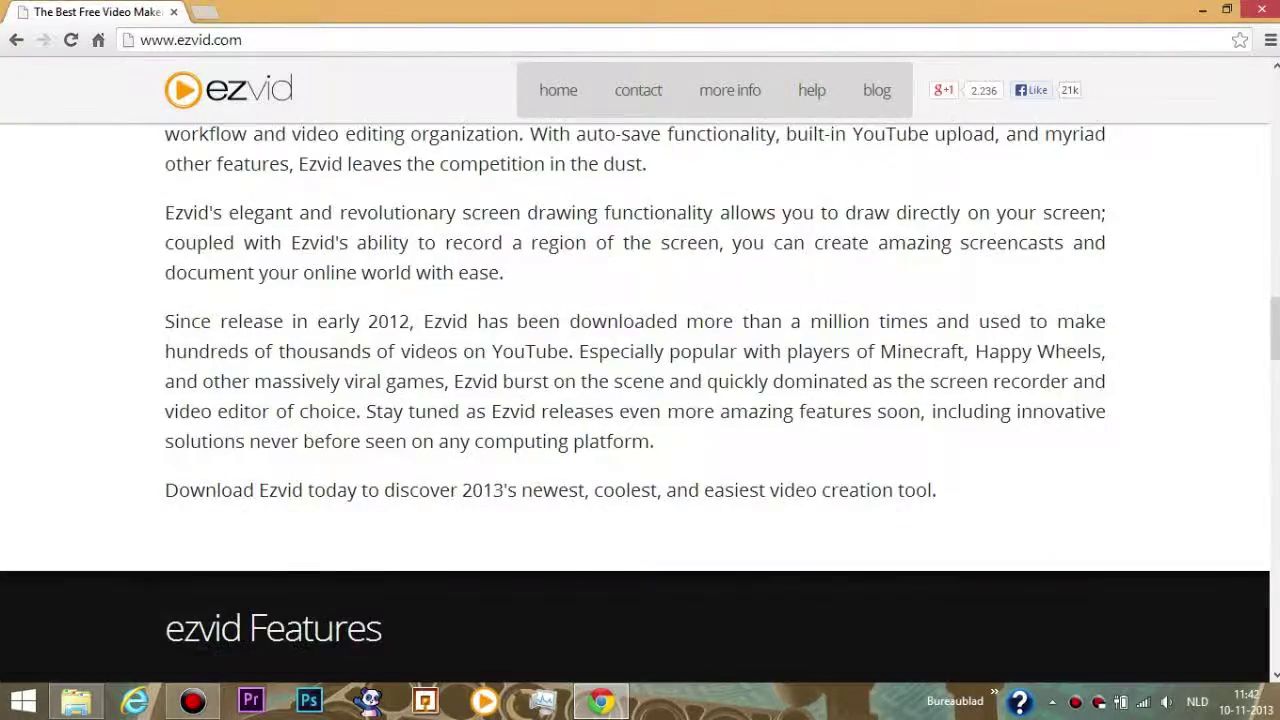
{"action": "scroll", "coordinate": [321, 360], "scroll_direction": "down", "scroll_amount": 1}
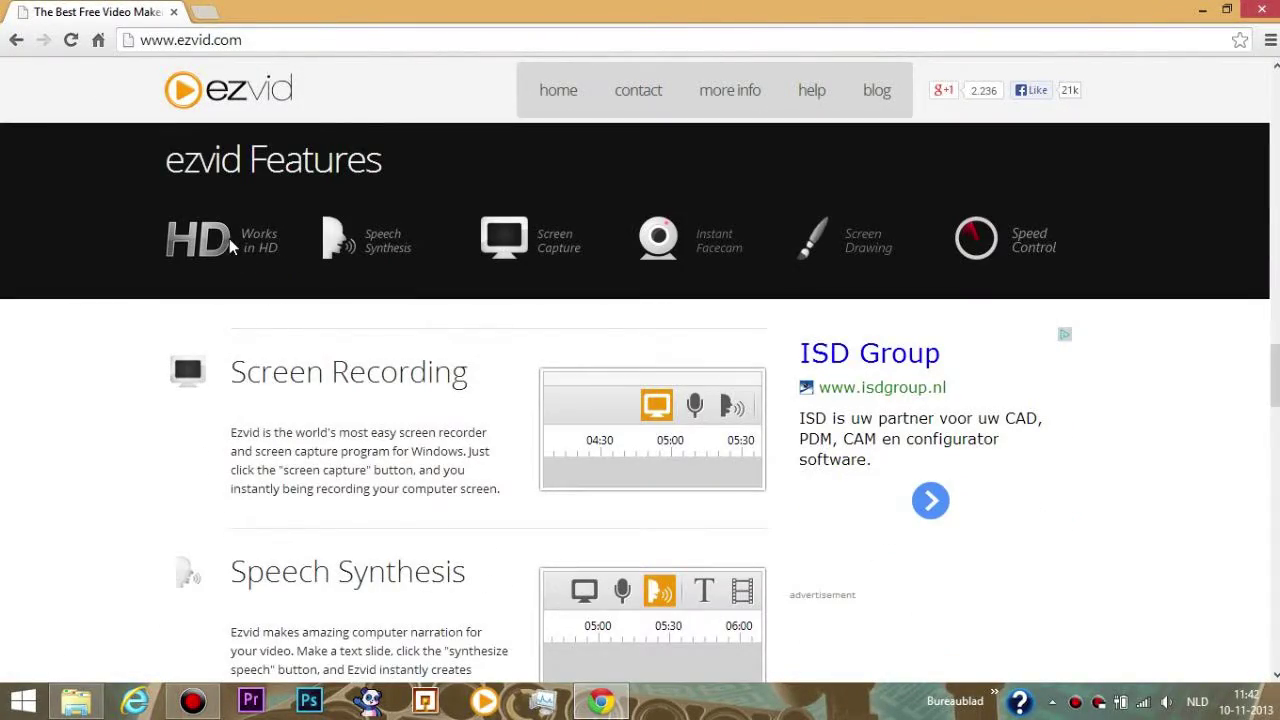
Scroll down to the Explore ezvid links and the page footer.
{"action": "scroll", "coordinate": [430, 248], "scroll_direction": "down", "scroll_amount": 10}
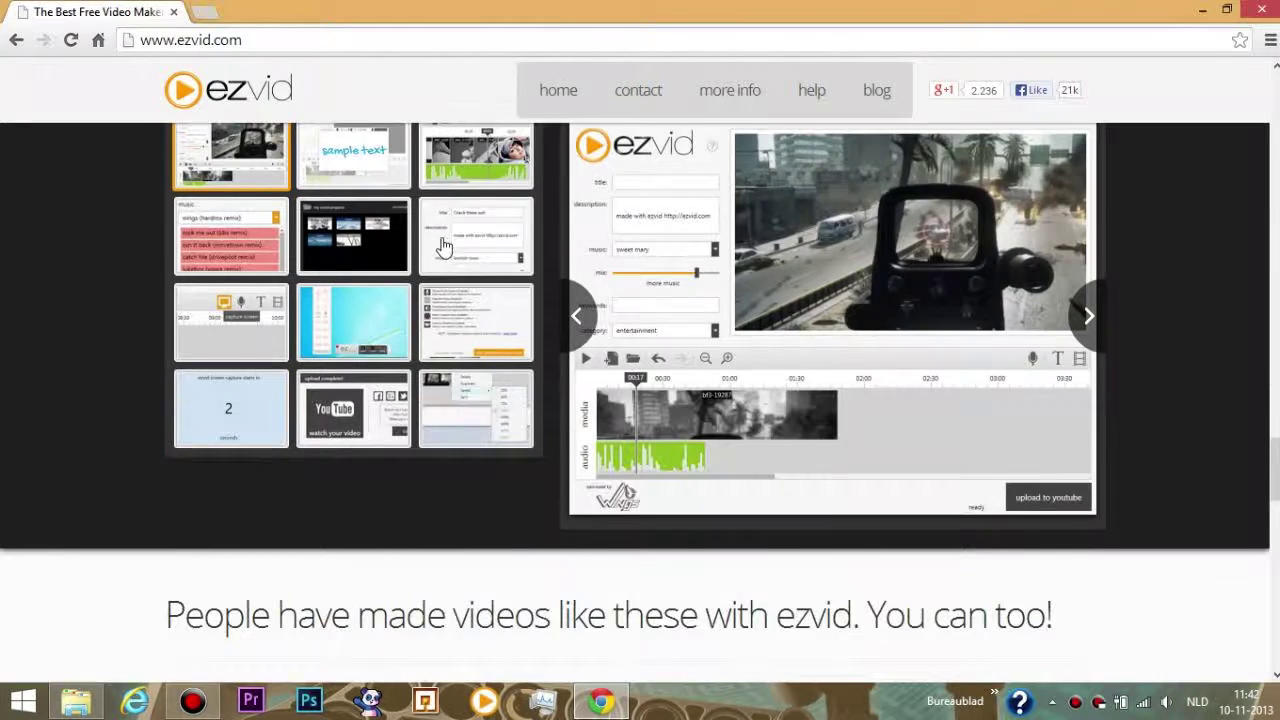
{"action": "scroll", "coordinate": [443, 247], "scroll_direction": "down", "scroll_amount": 10}
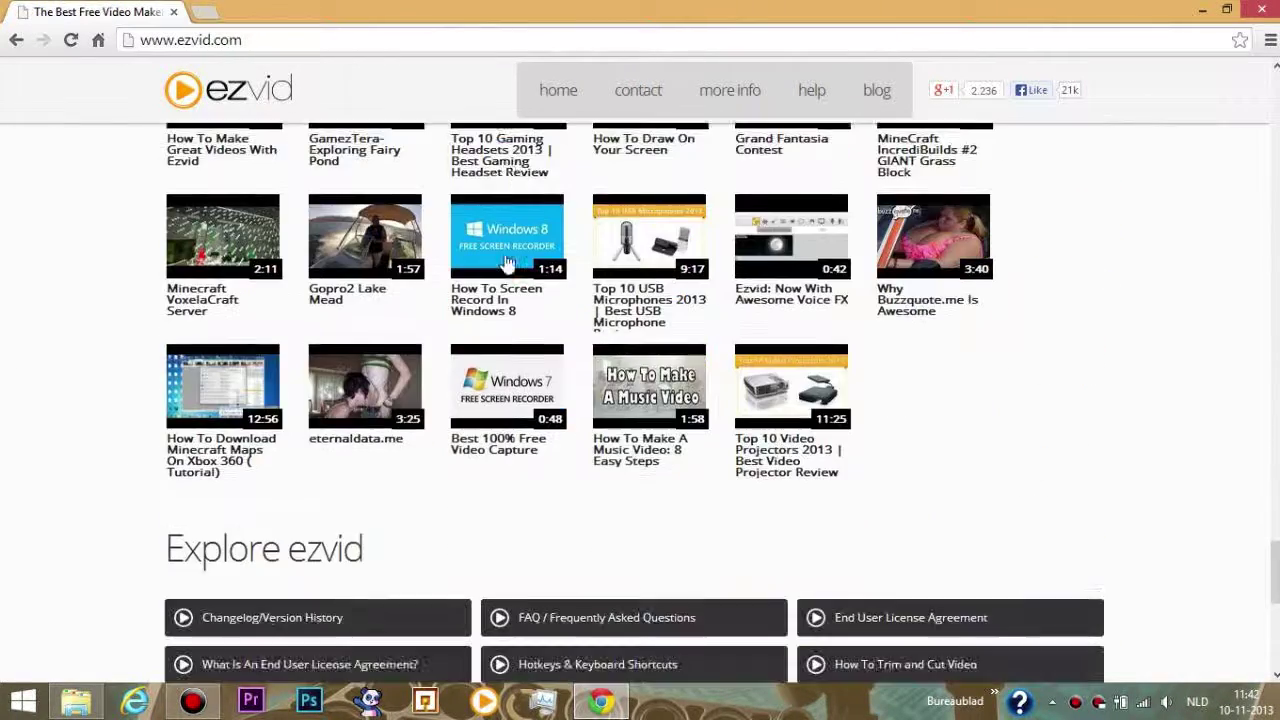
{"action": "scroll", "coordinate": [507, 262], "scroll_direction": "down", "scroll_amount": 4}
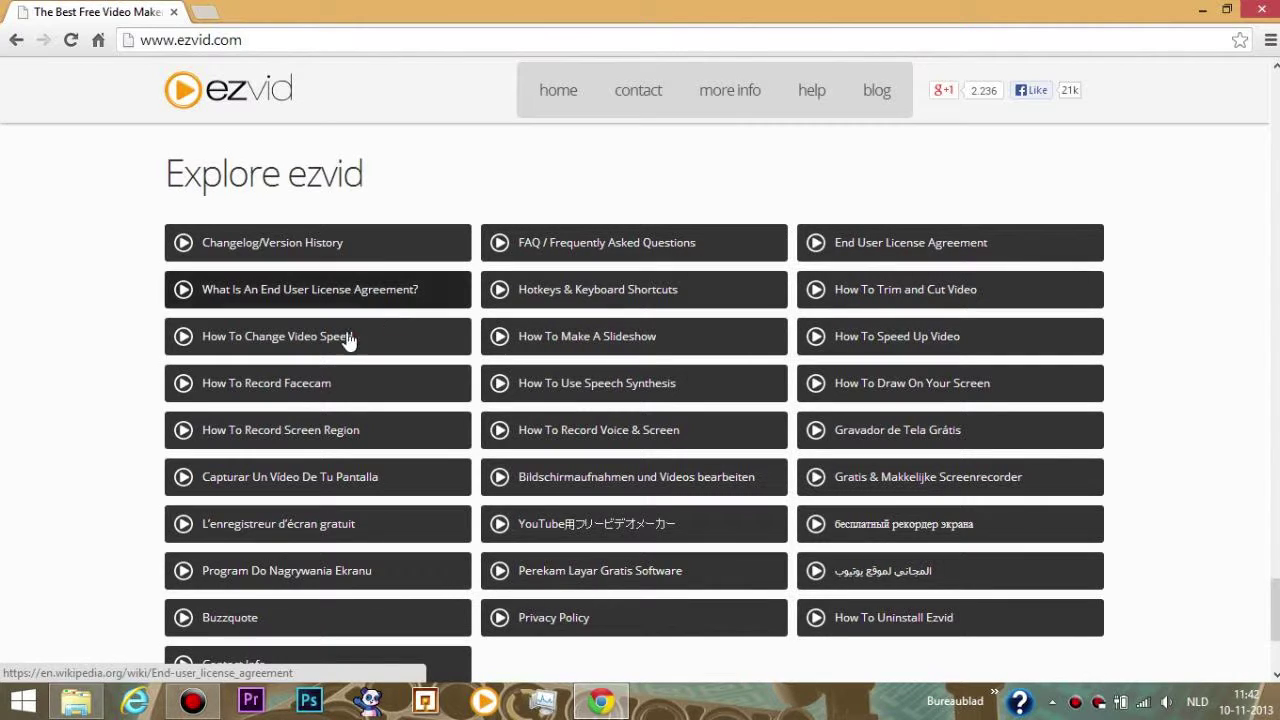
{"action": "scroll", "coordinate": [600, 527], "scroll_direction": "down", "scroll_amount": 2}
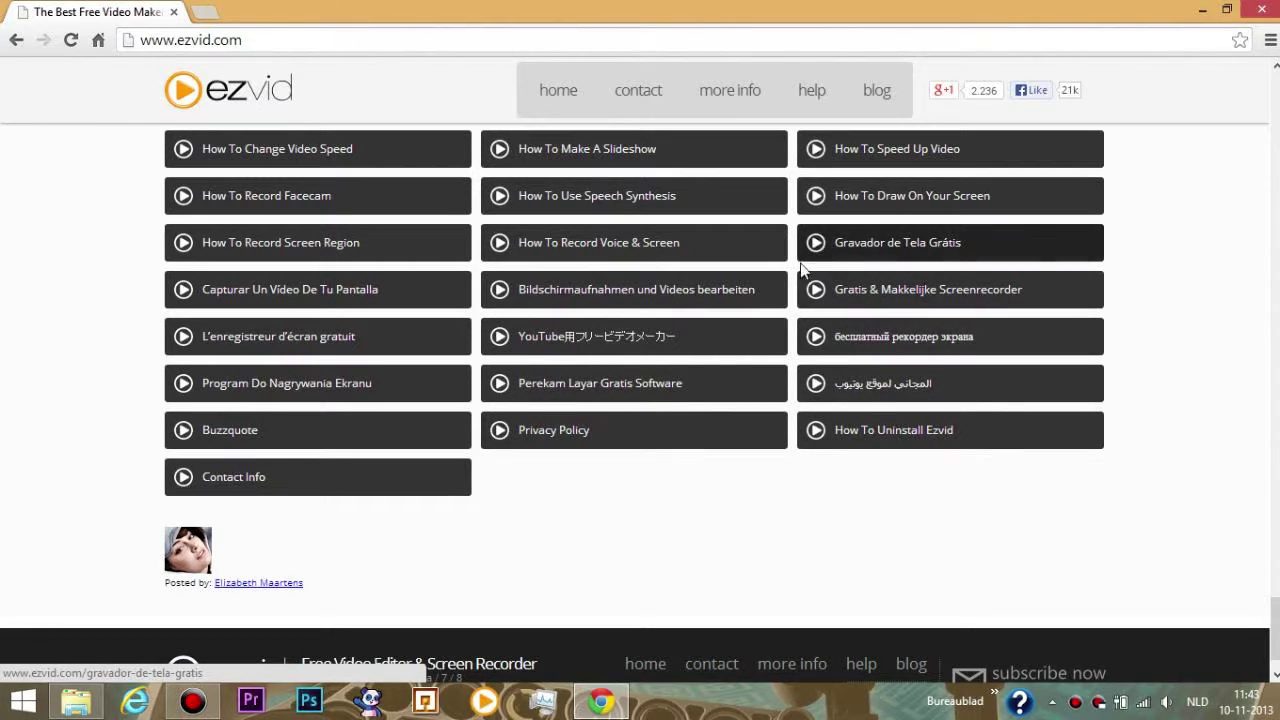
{"action": "scroll", "coordinate": [250, 360], "scroll_direction": "down", "scroll_amount": 1}
Scroll back up to the top of the homepage with the 0.9.8.2 download offer.
{"action": "scroll", "coordinate": [309, 209], "scroll_direction": "up", "scroll_amount": 1}
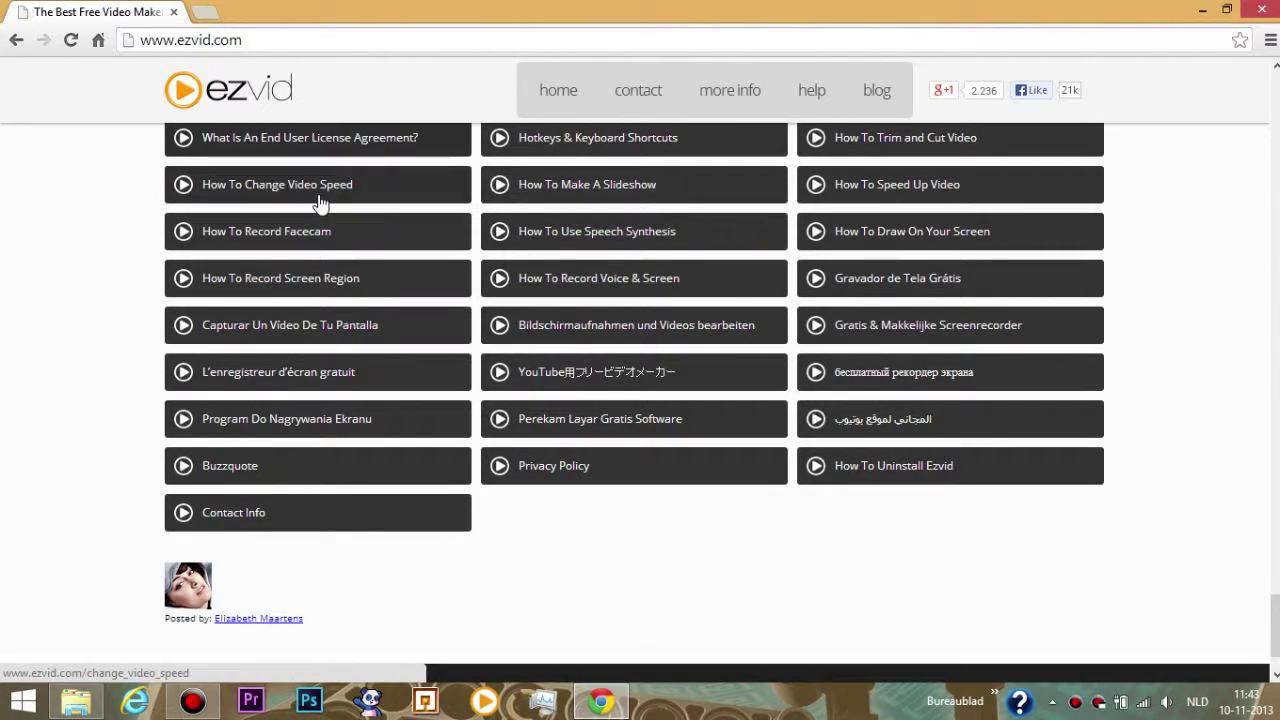
{"action": "scroll", "coordinate": [330, 188], "scroll_direction": "up", "scroll_amount": 1}
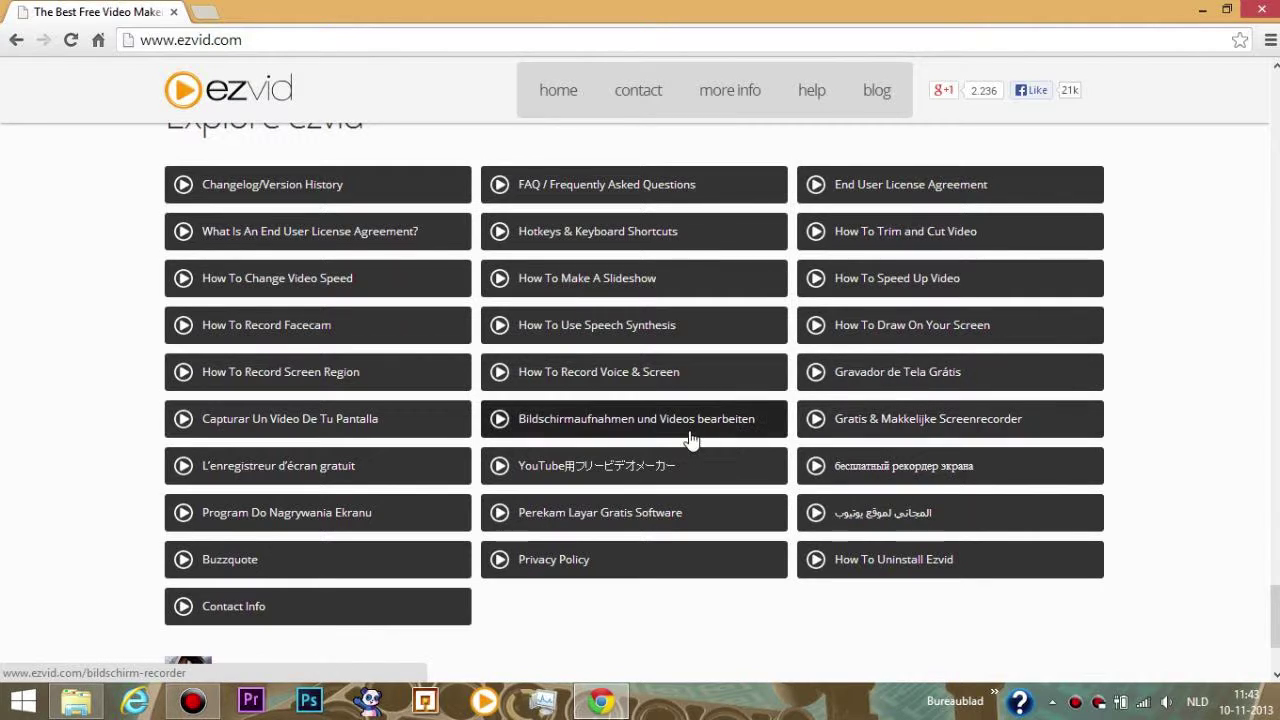
{"action": "scroll", "coordinate": [918, 368], "scroll_direction": "up", "scroll_amount": 7}
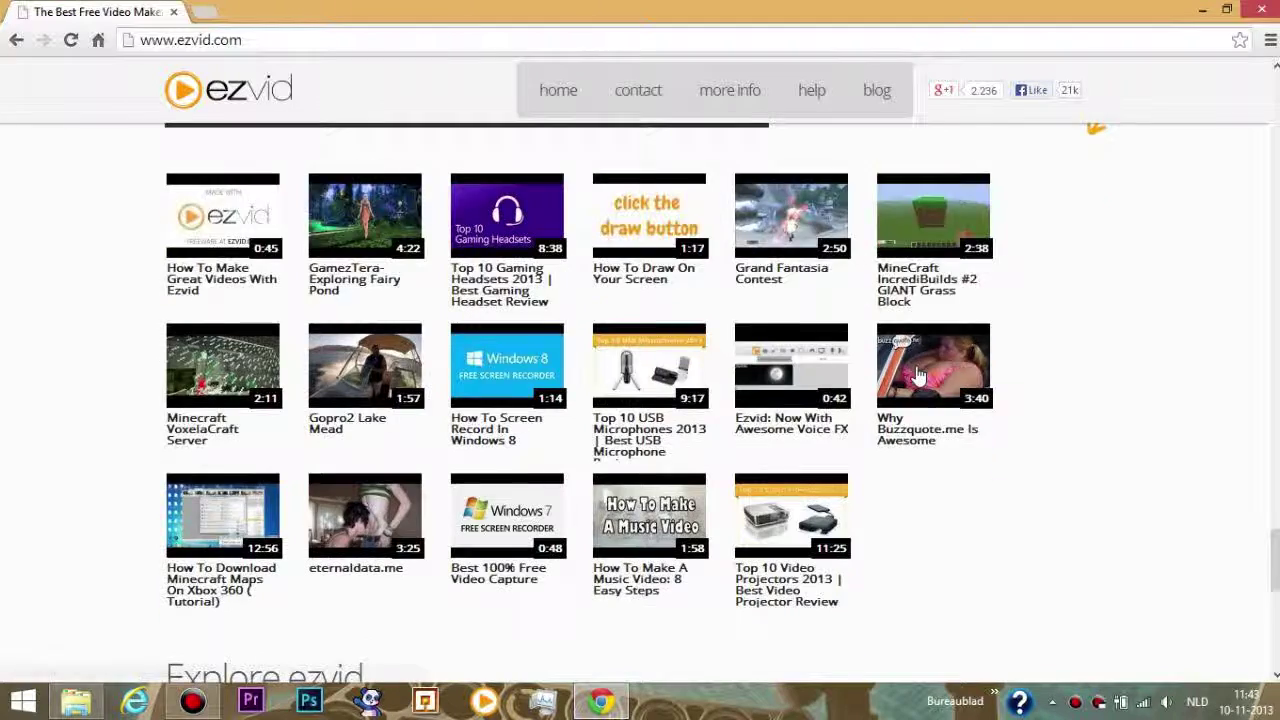
{"action": "scroll", "coordinate": [915, 378], "scroll_direction": "down", "scroll_amount": 1}
{"action": "scroll", "coordinate": [870, 378], "scroll_direction": "down", "scroll_amount": 7}
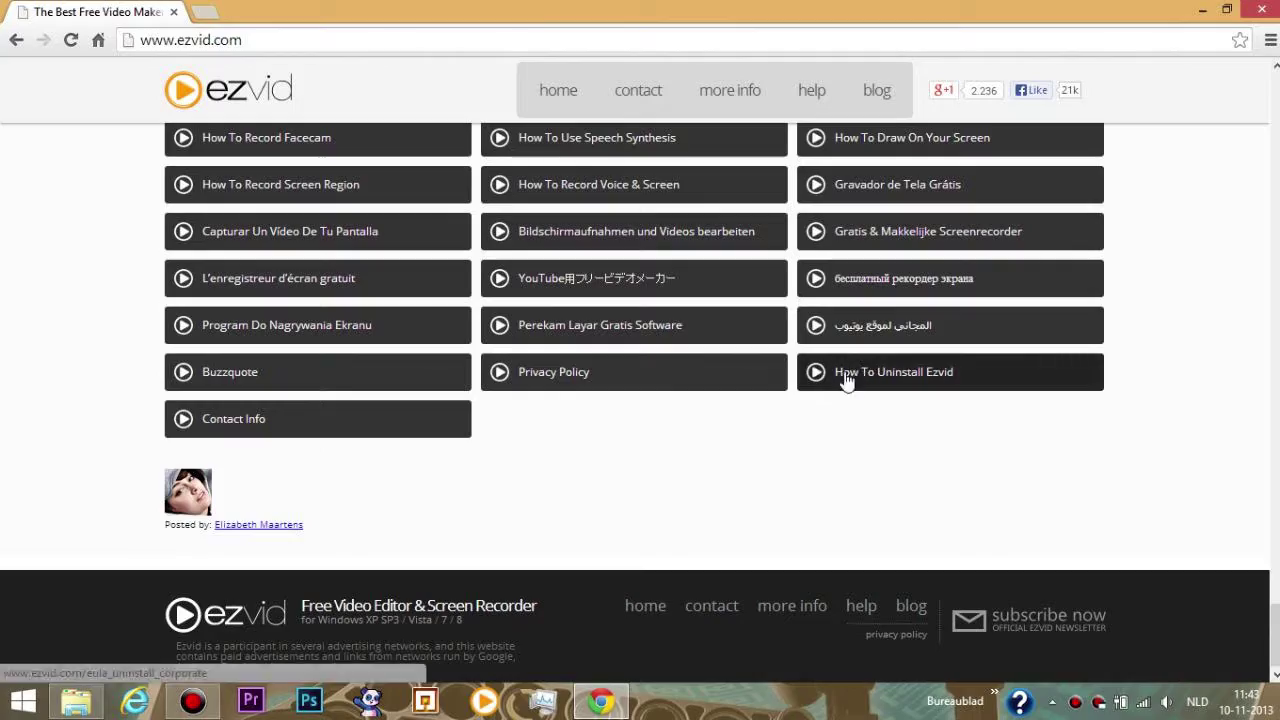
{"action": "scroll", "coordinate": [760, 456], "scroll_direction": "up", "scroll_amount": 7}
{"action": "scroll", "coordinate": [771, 450], "scroll_direction": "up", "scroll_amount": 20}
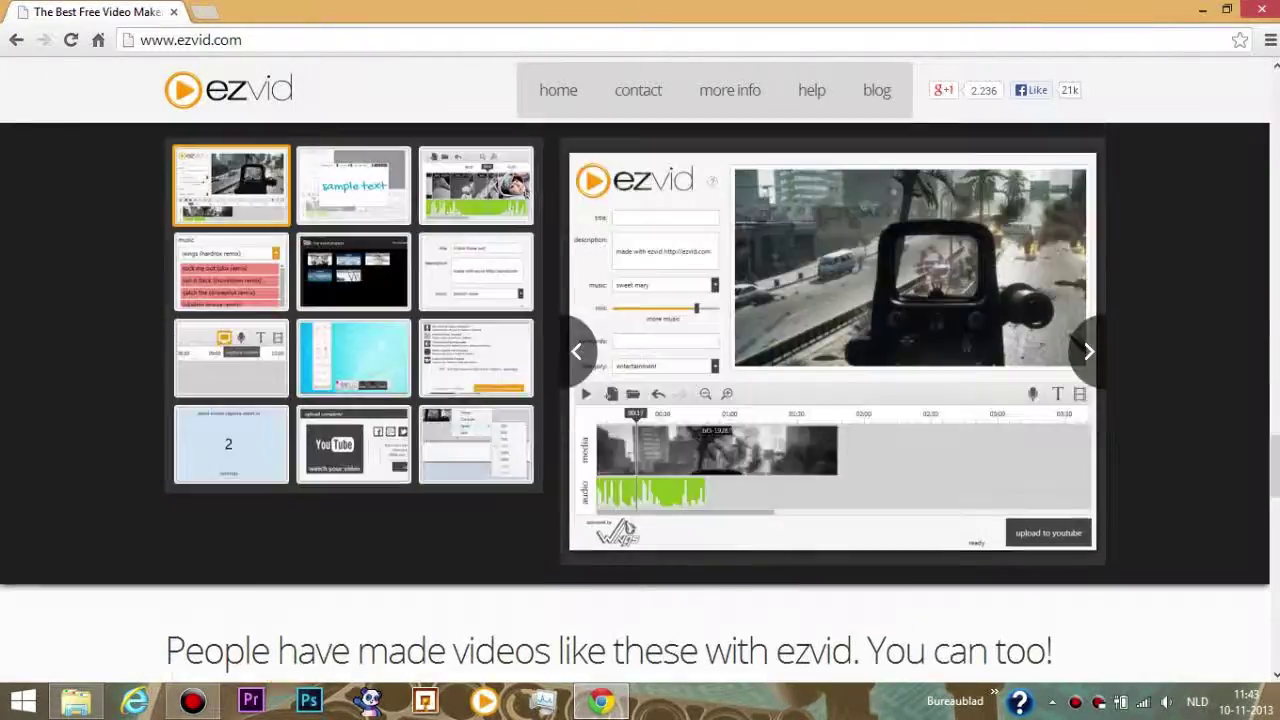
{"action": "scroll", "coordinate": [726, 388], "scroll_direction": "up", "scroll_amount": 15}
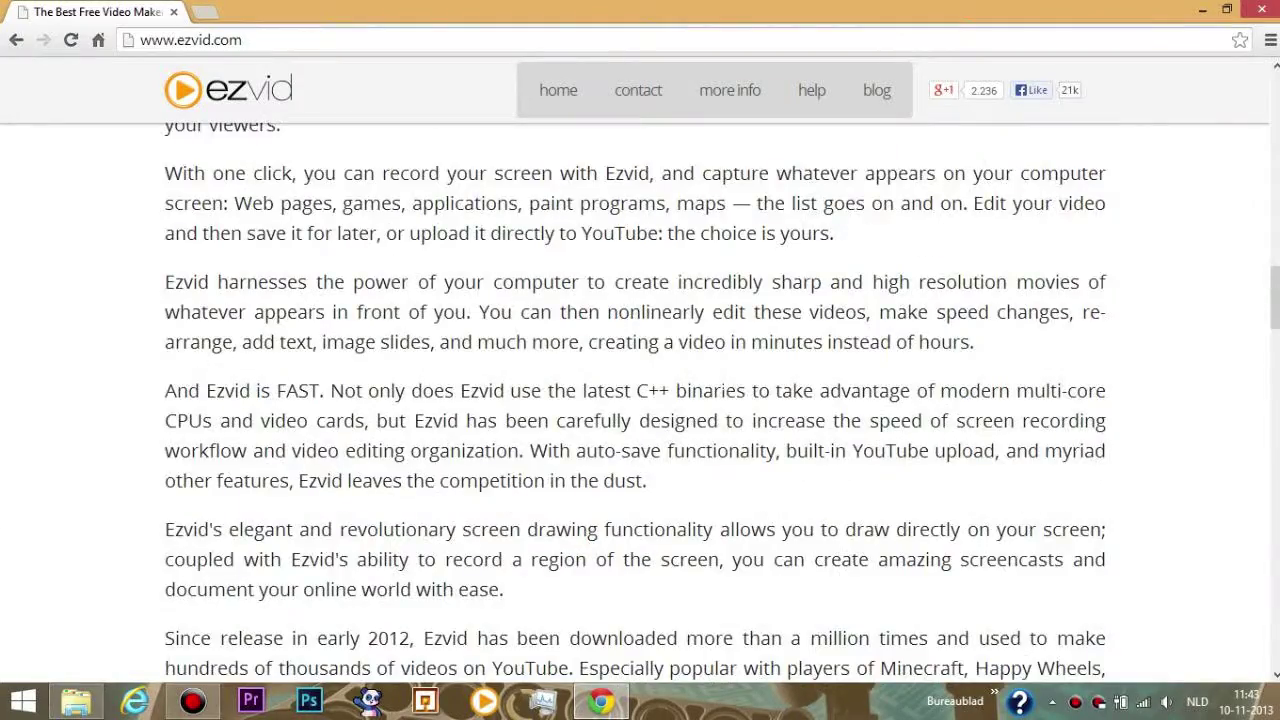
{"action": "scroll", "coordinate": [722, 382], "scroll_direction": "up", "scroll_amount": 5}
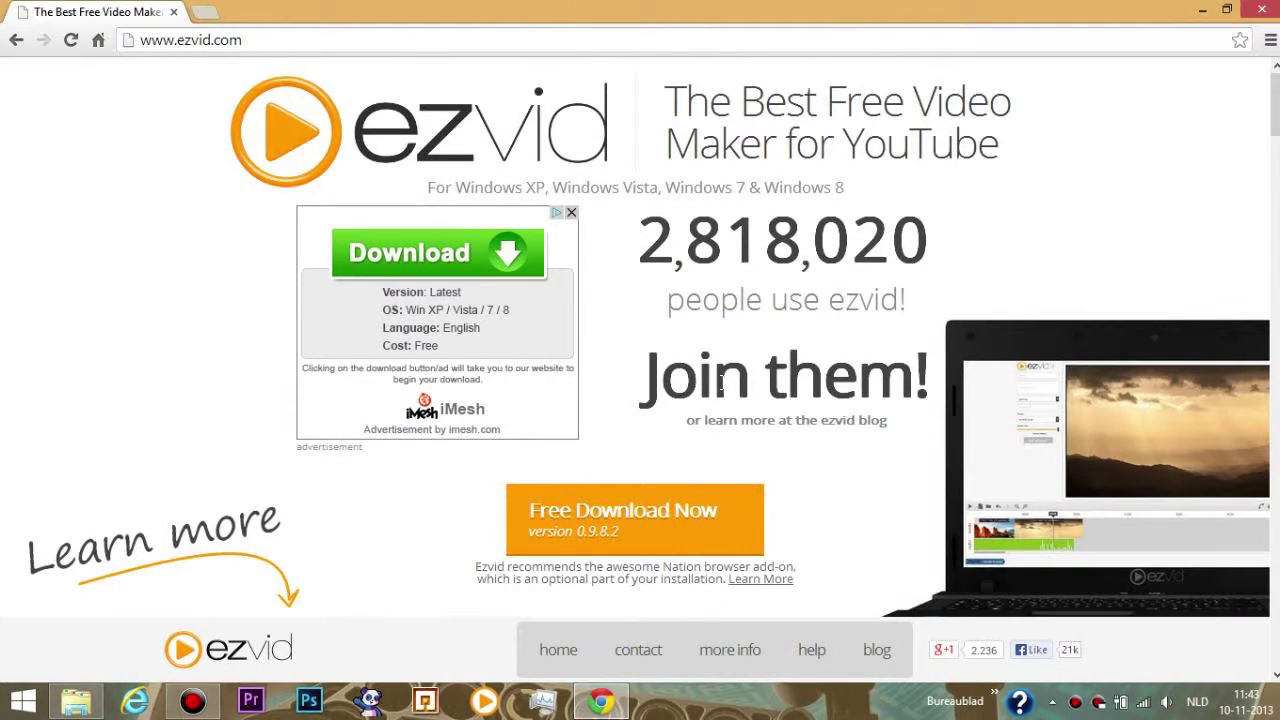